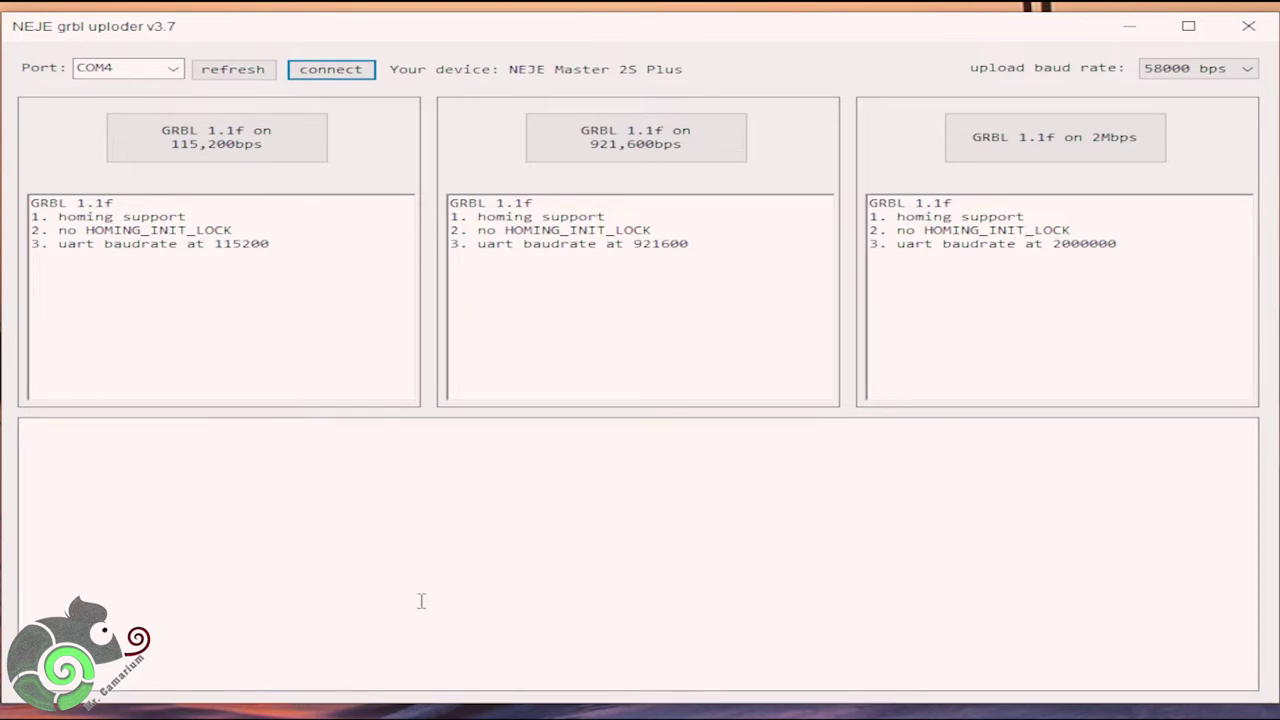
# Close the NEJE grbl uploader and show the material library in LightBurn.
pyautogui.click(1250, 27)
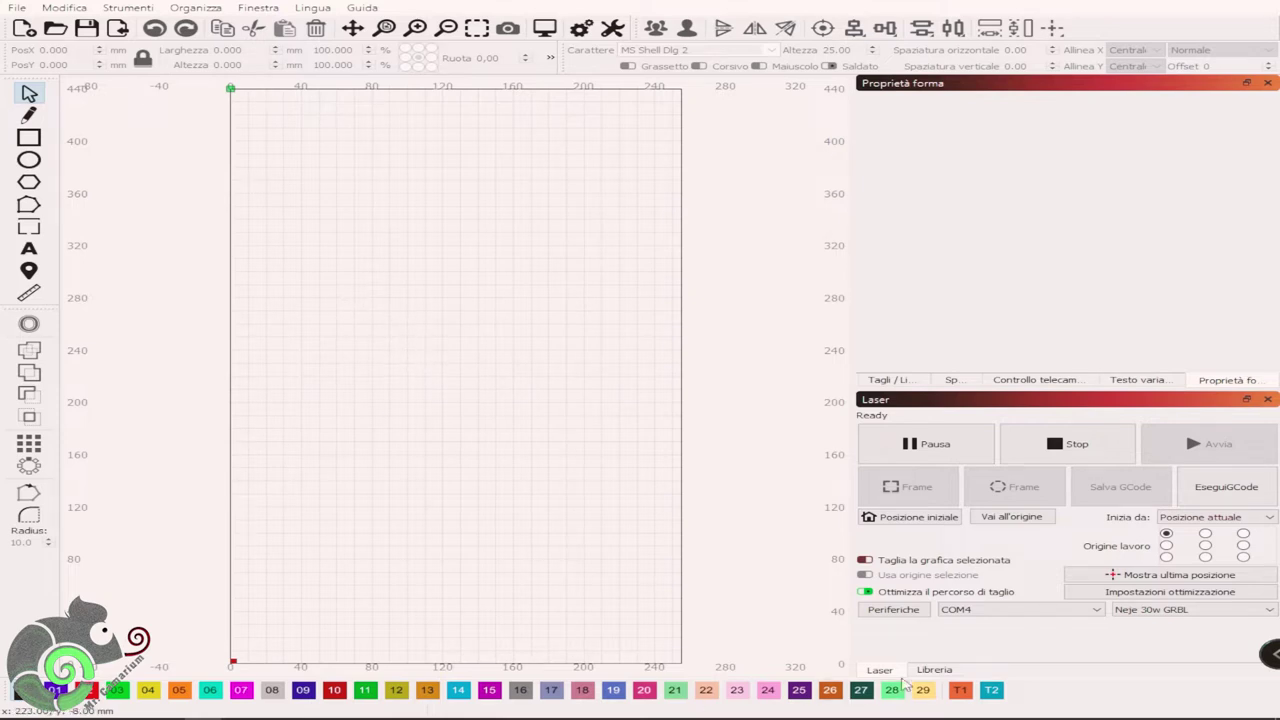
pyautogui.click(932, 672)
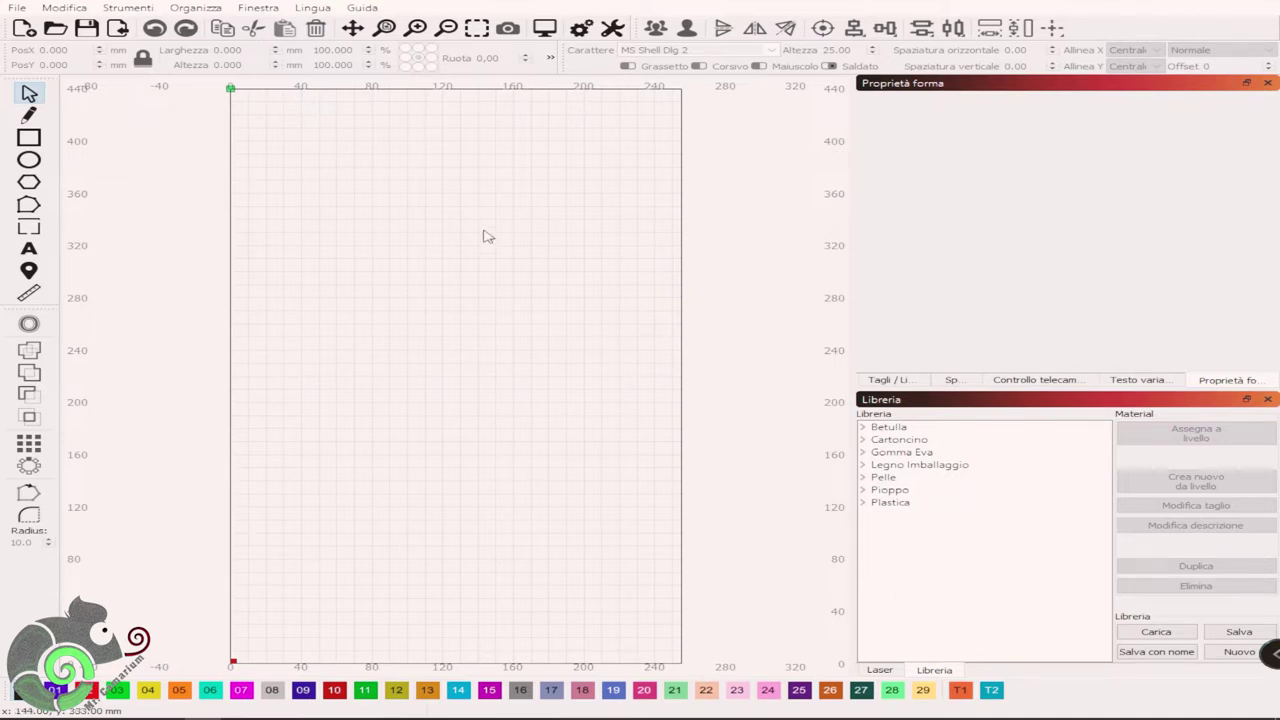
# Review LightBurn's general settings for display, units and grids, and the file settings.
pyautogui.click(17, 8)
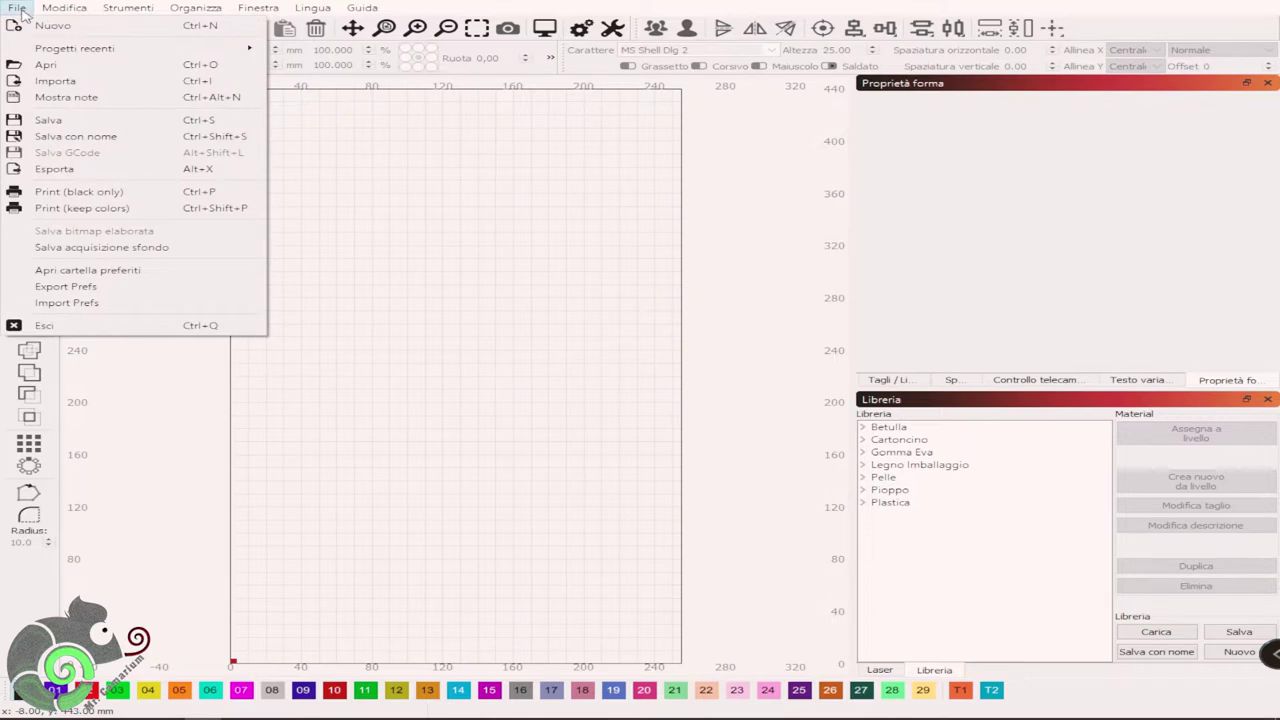
pyautogui.click(60, 8)
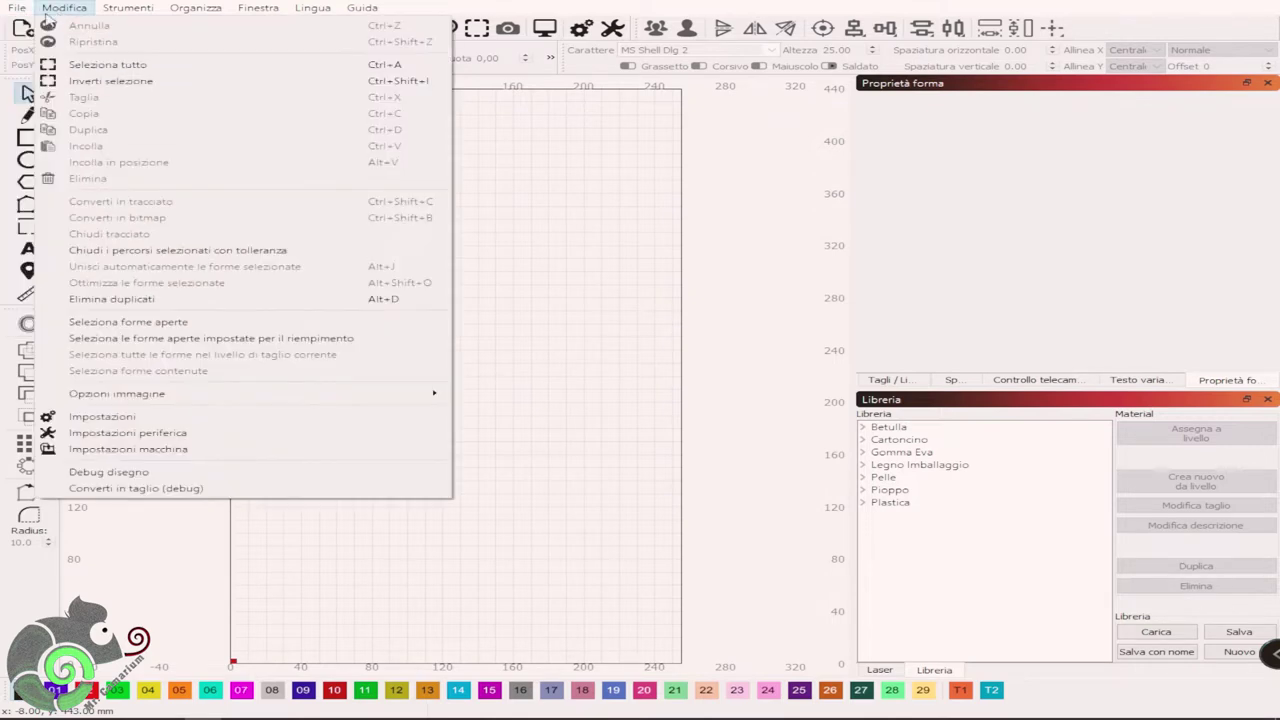
pyautogui.click(102, 418)
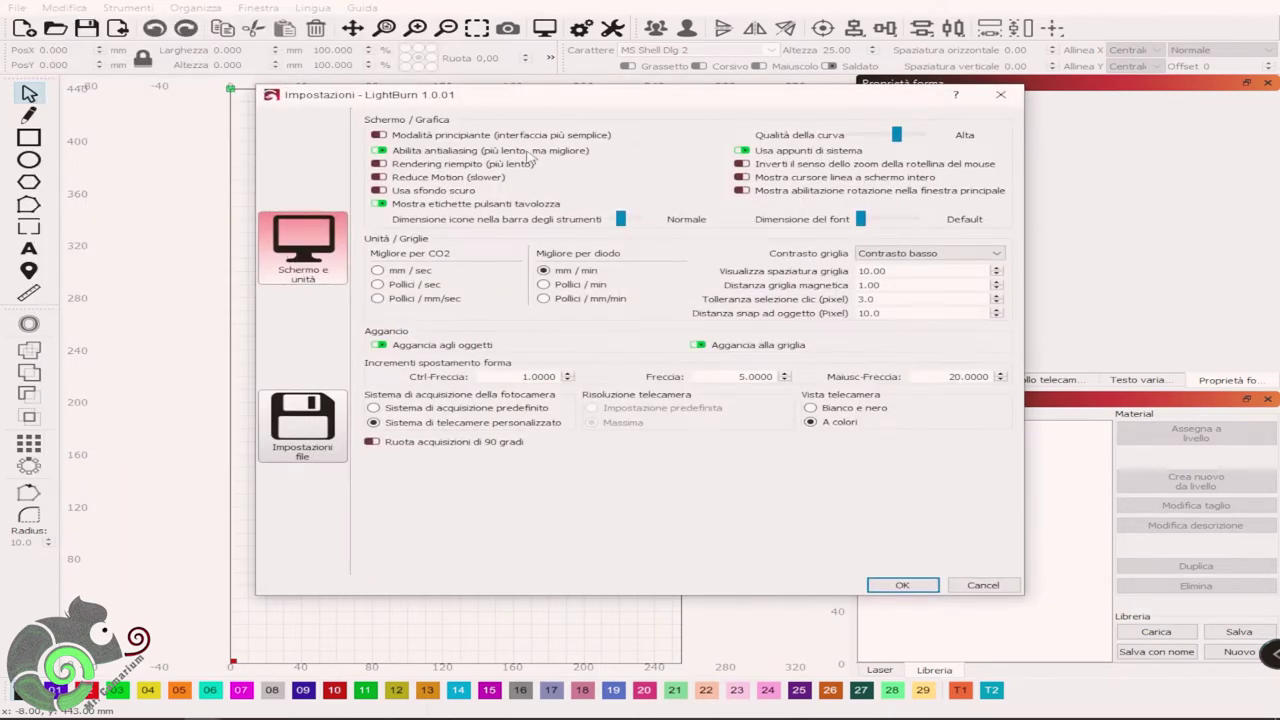
pyautogui.moveTo(522, 97); pyautogui.dragTo(594, 217)
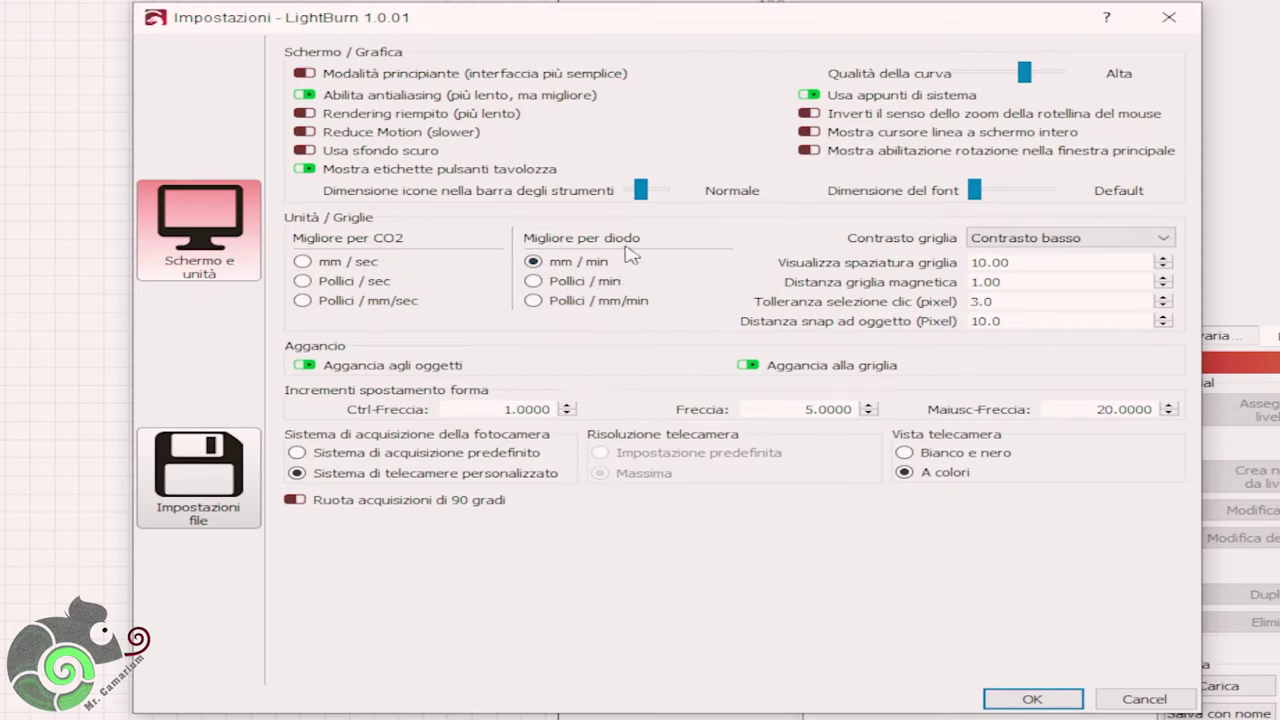
pyautogui.click(199, 481)
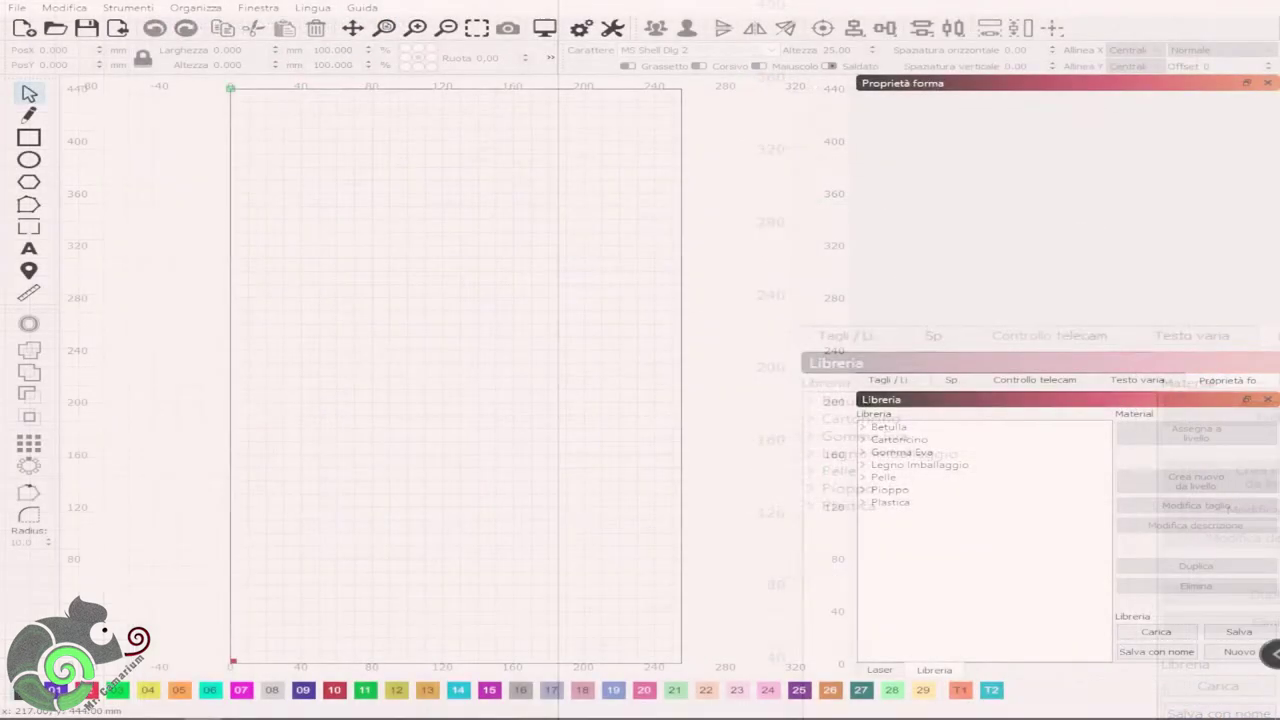
# In the device settings, check the S-value max and choose baud rate 115.200 with Buffered transfer mode.
pyautogui.click(63, 8)
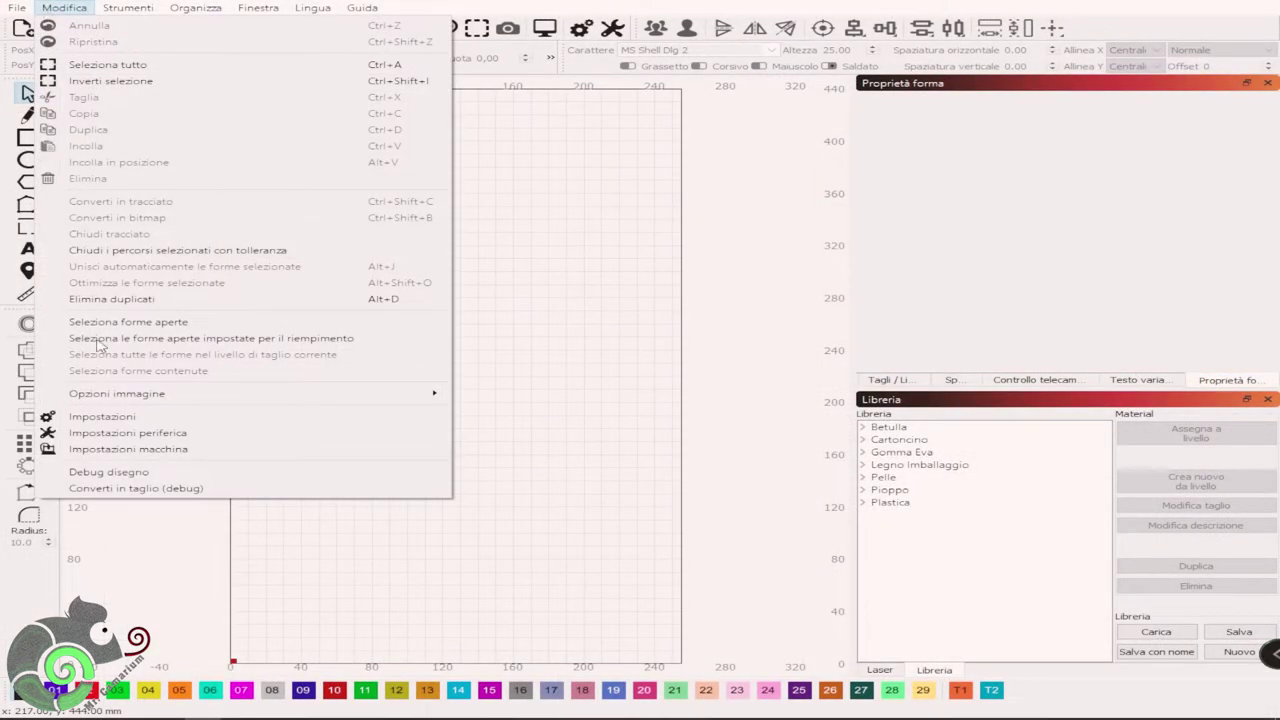
pyautogui.click(137, 436)
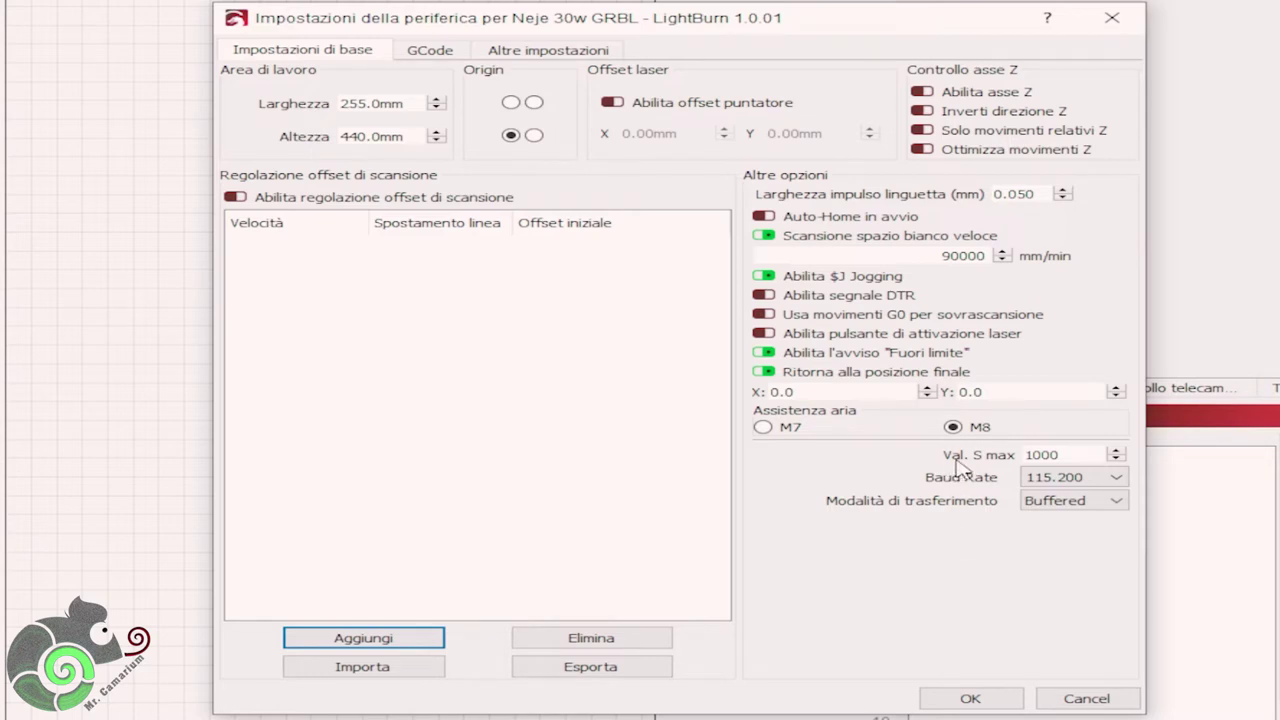
pyautogui.moveTo(975, 468)
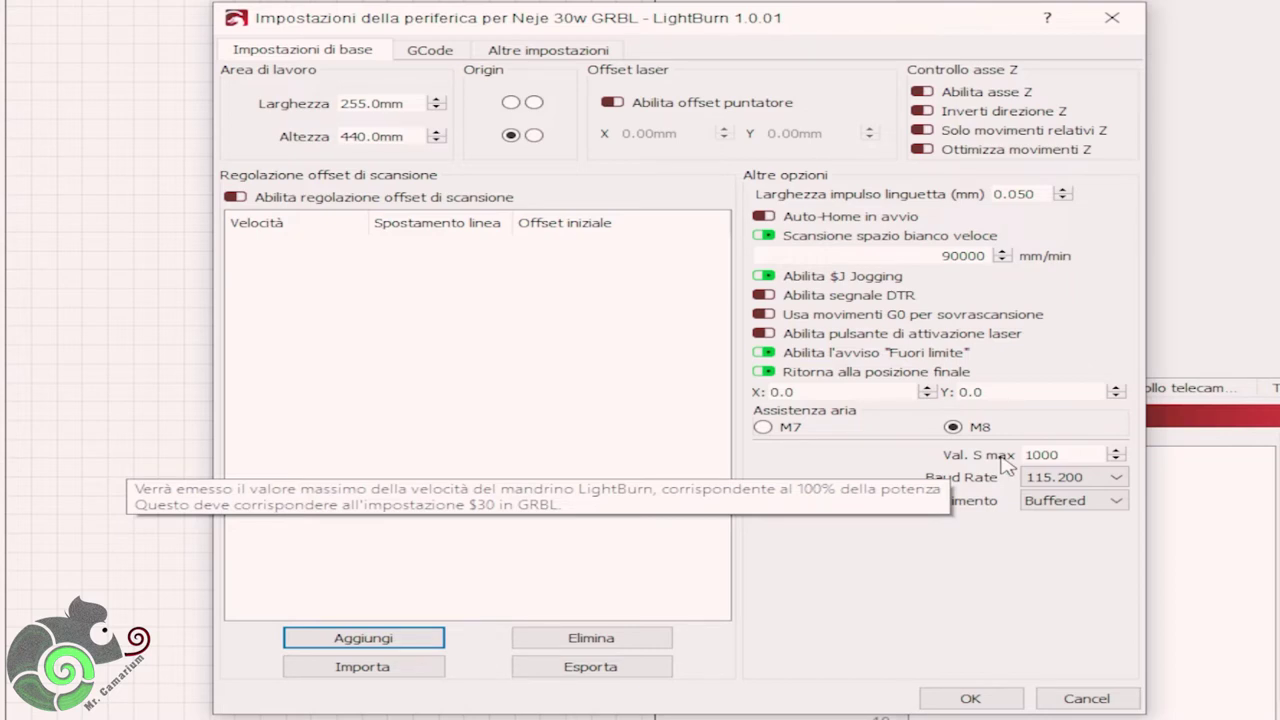
pyautogui.click(1066, 454)
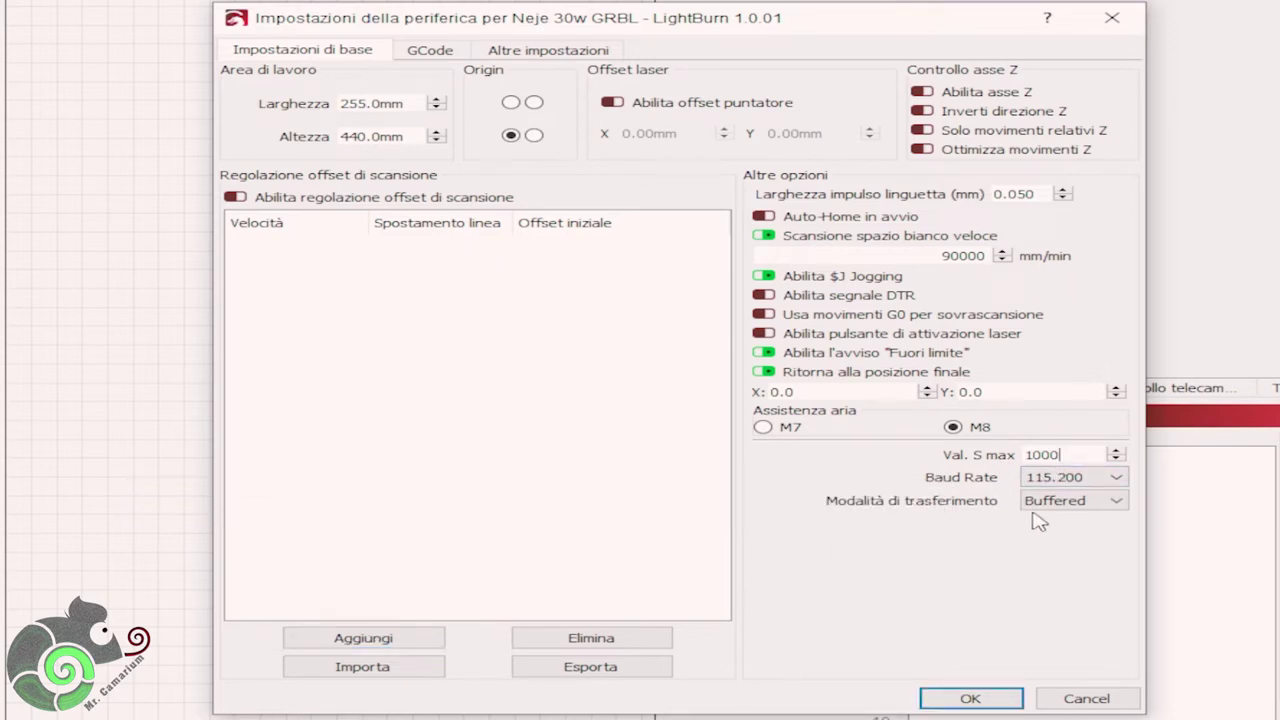
pyautogui.moveTo(1073, 454)
pyautogui.click(1078, 482)
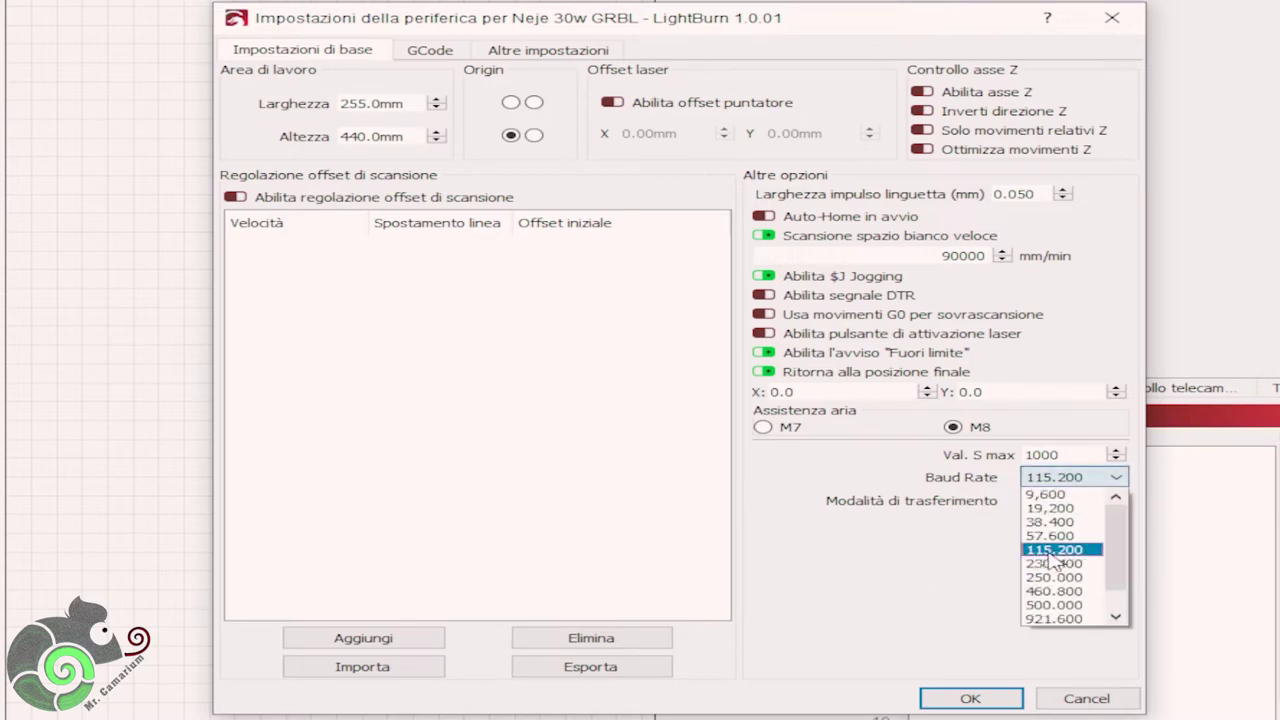
pyautogui.click(1051, 551)
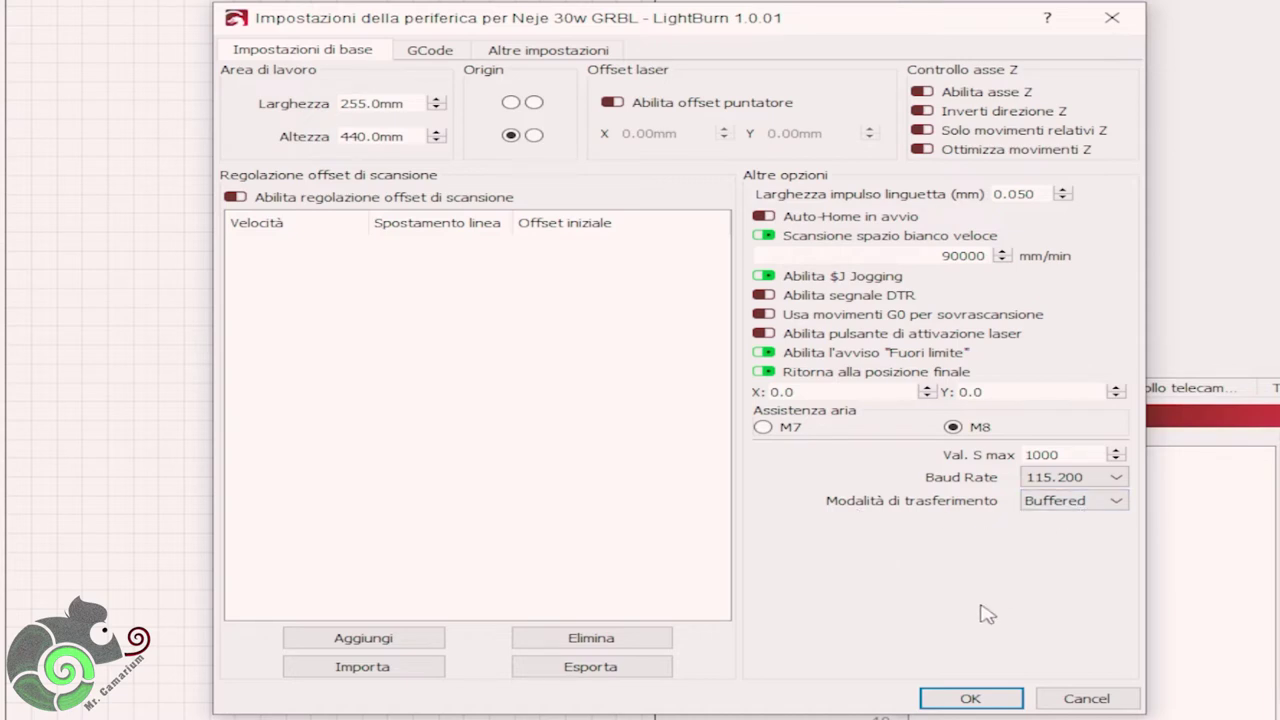
pyautogui.click(1057, 504)
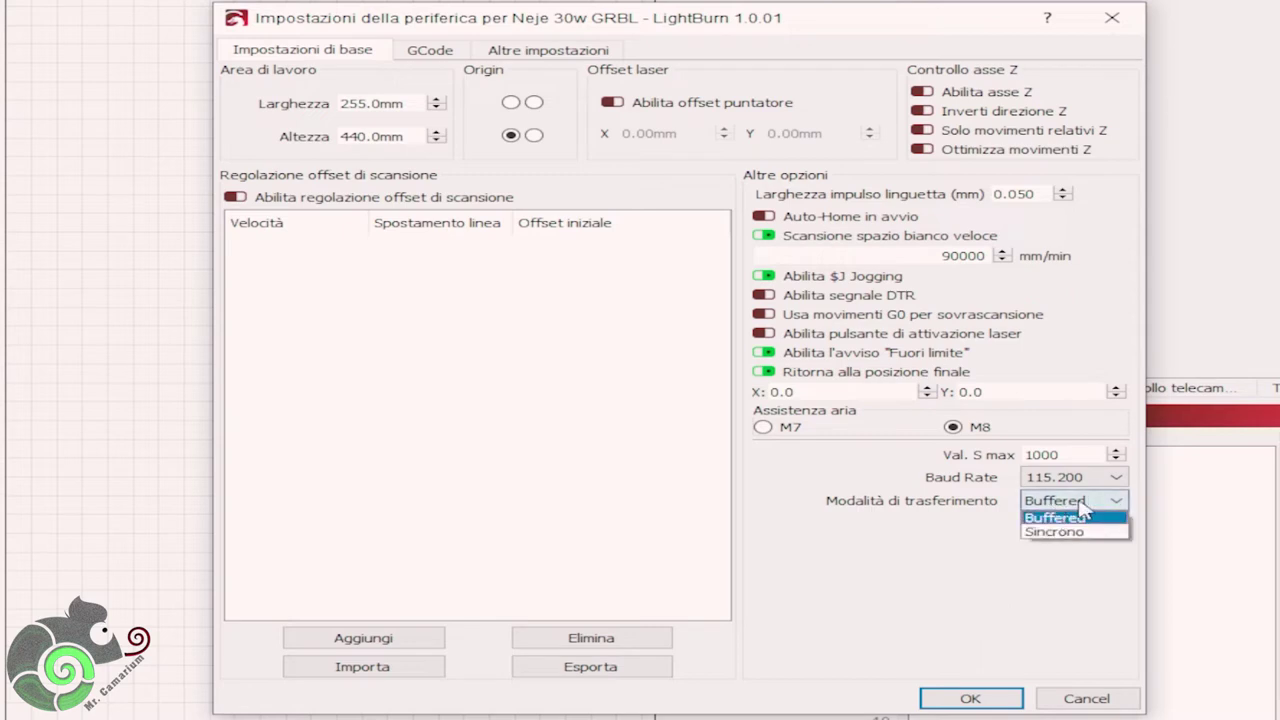
pyautogui.click(1055, 517)
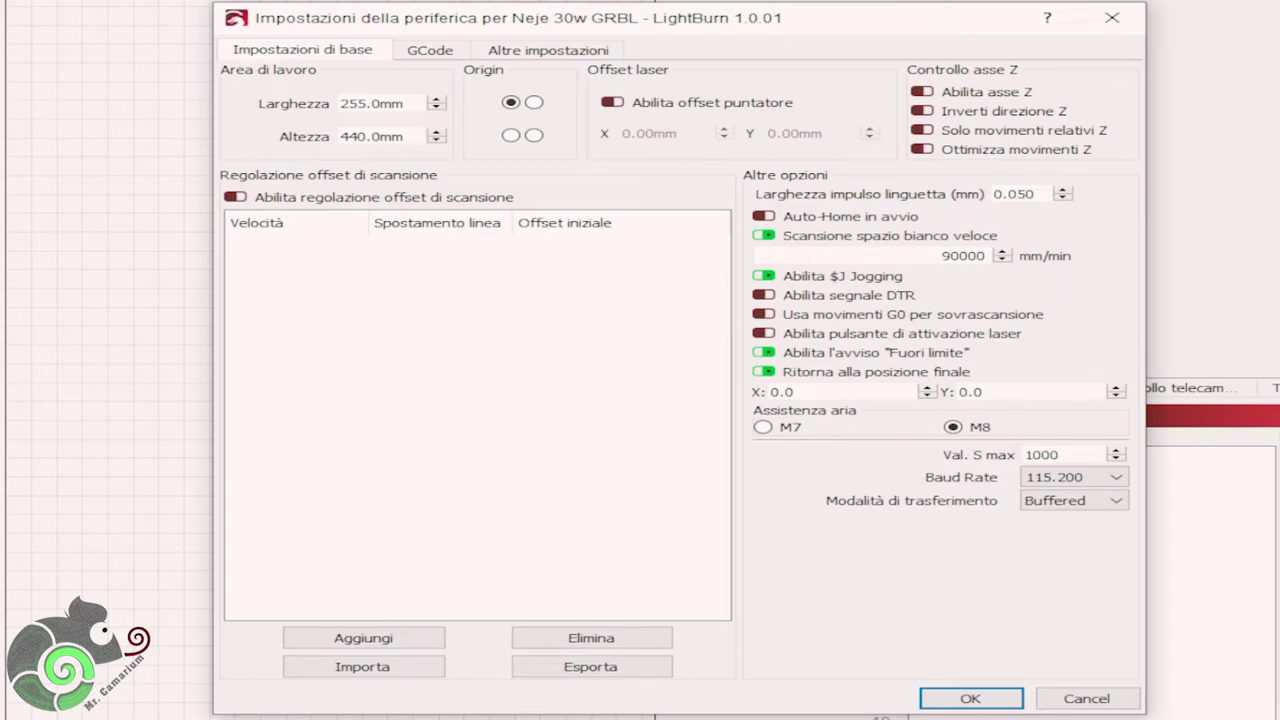
# Set the device origin to the bottom-left corner, review the GCode and additional device settings, and cancel the dialog.
pyautogui.click(510, 136)
pyautogui.click(433, 54)
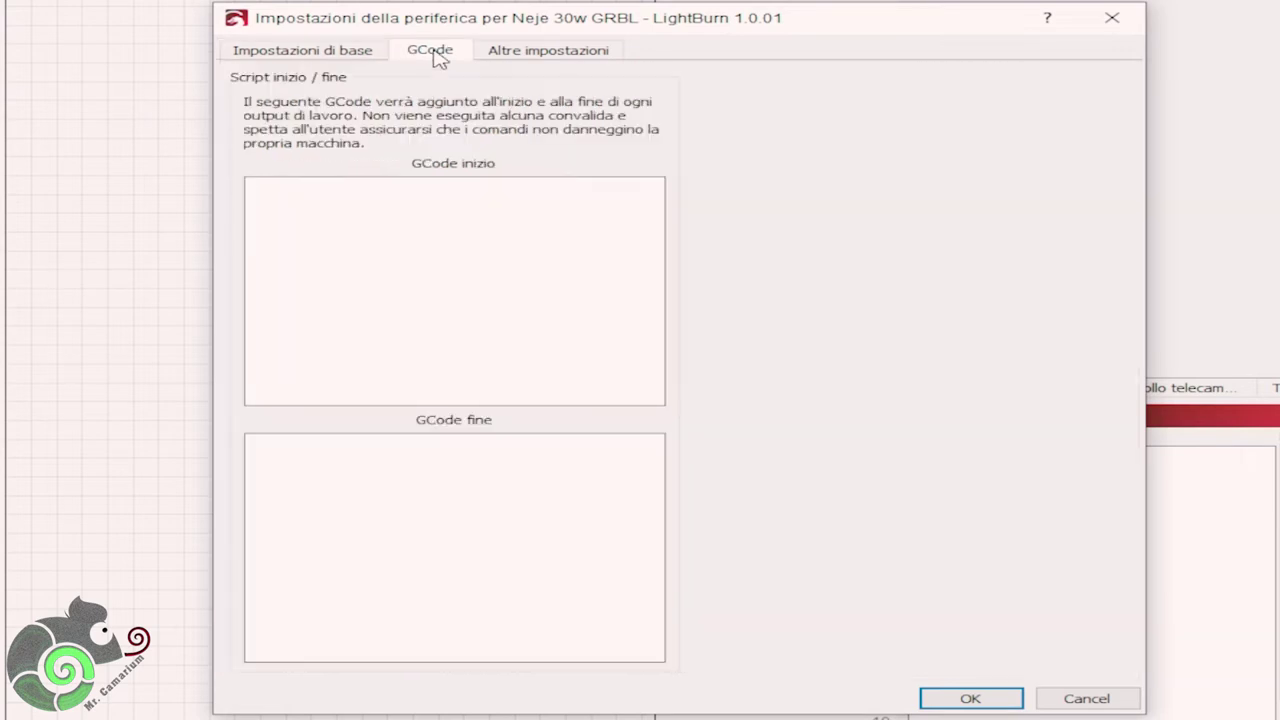
pyautogui.click(562, 55)
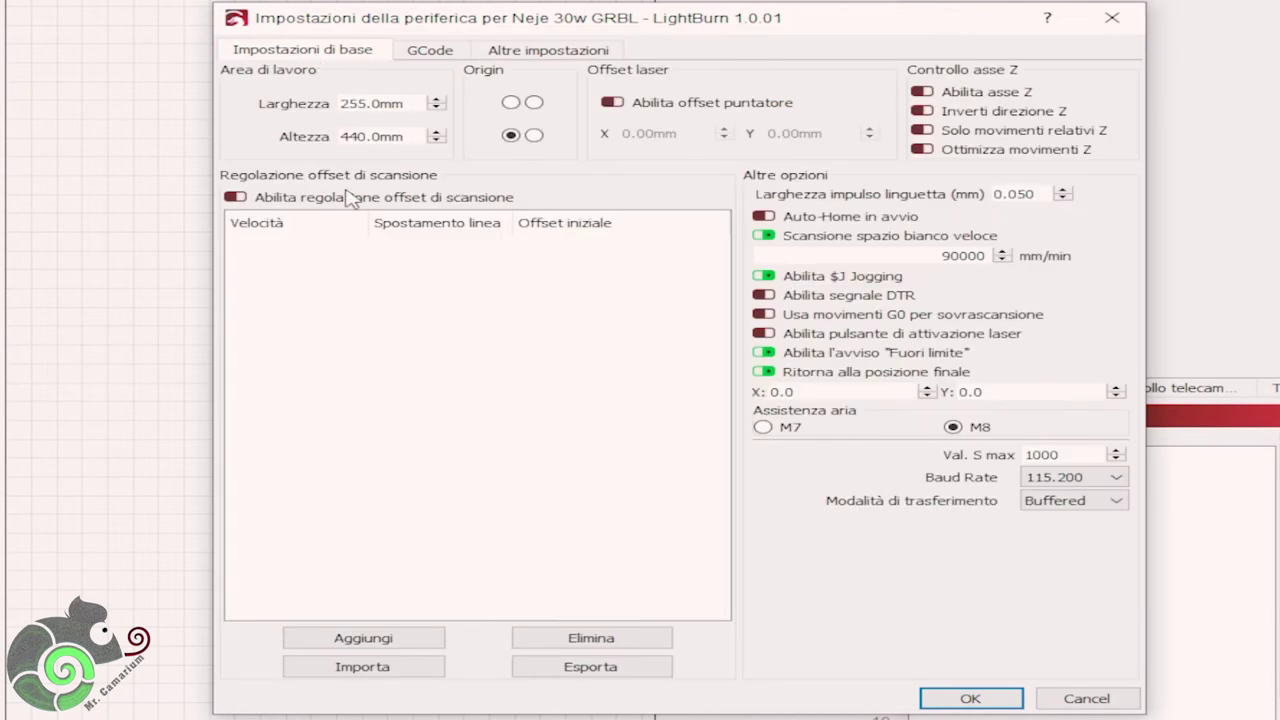
pyautogui.click(316, 50)
pyautogui.click(1082, 698)
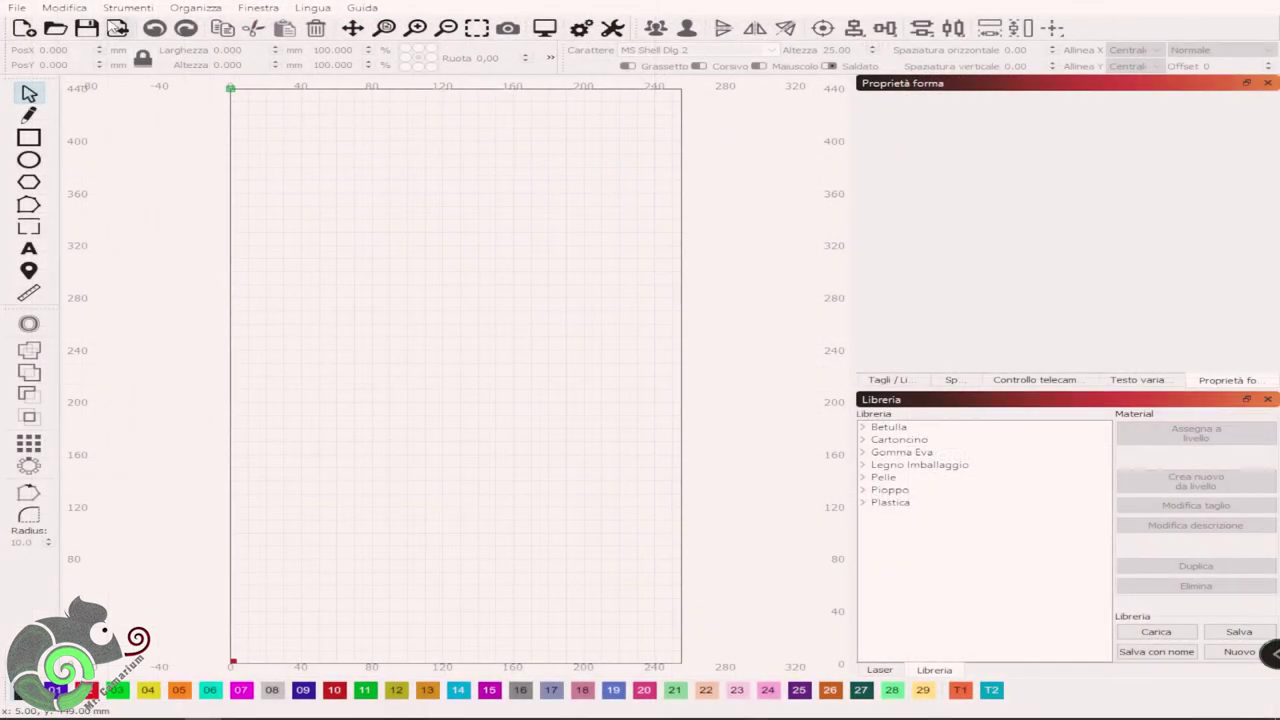
# Open the machine settings and expand the Outputs setup group, accepting the safety warning.
pyautogui.click(17, 7)
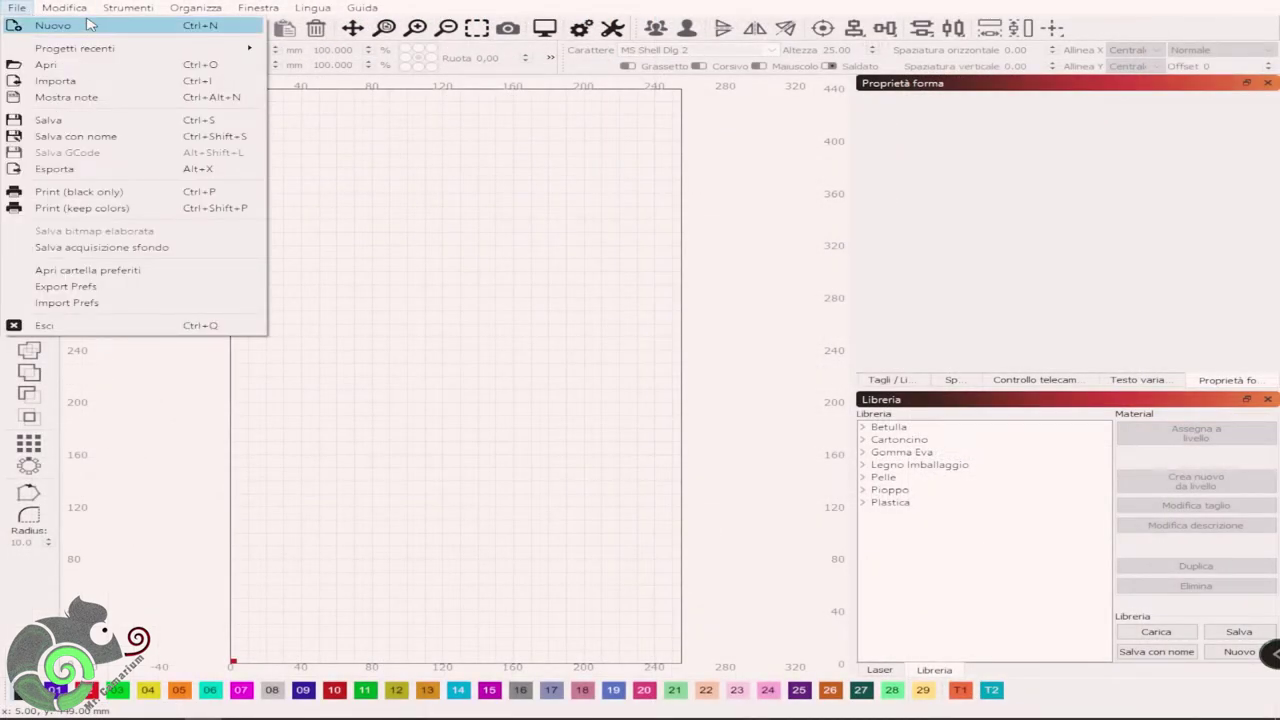
pyautogui.moveTo(64, 7)
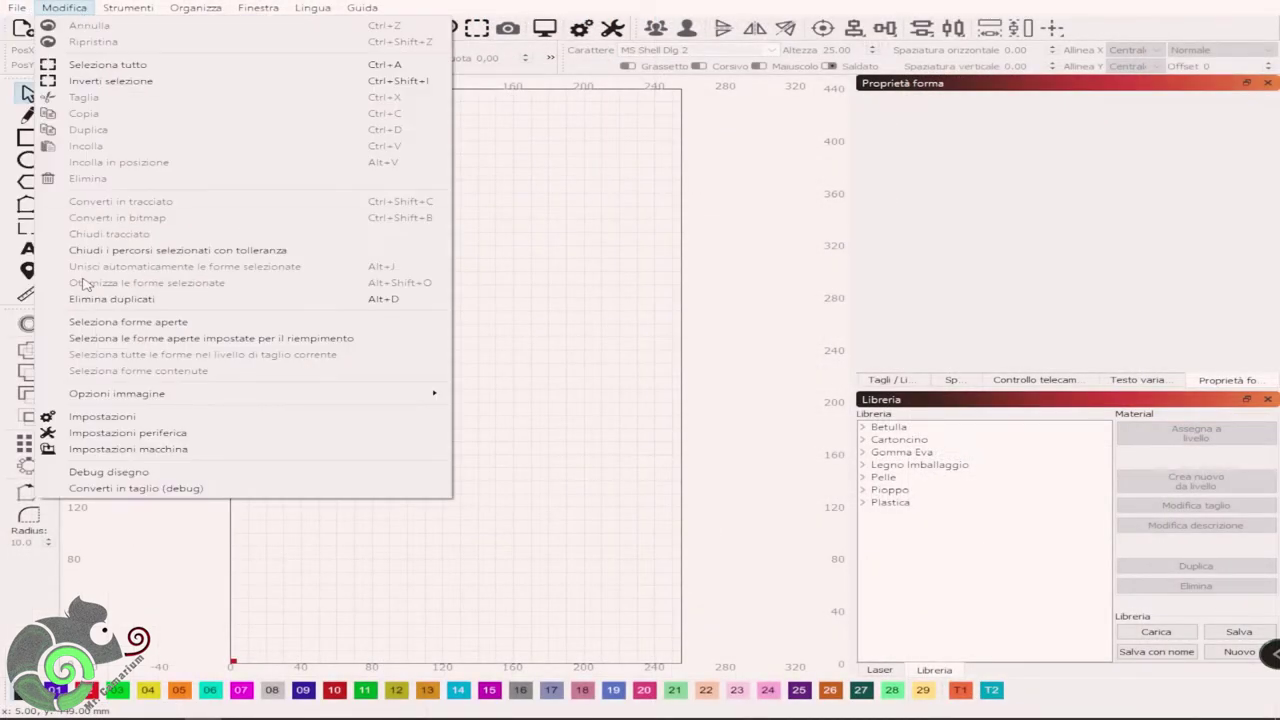
pyautogui.click(124, 458)
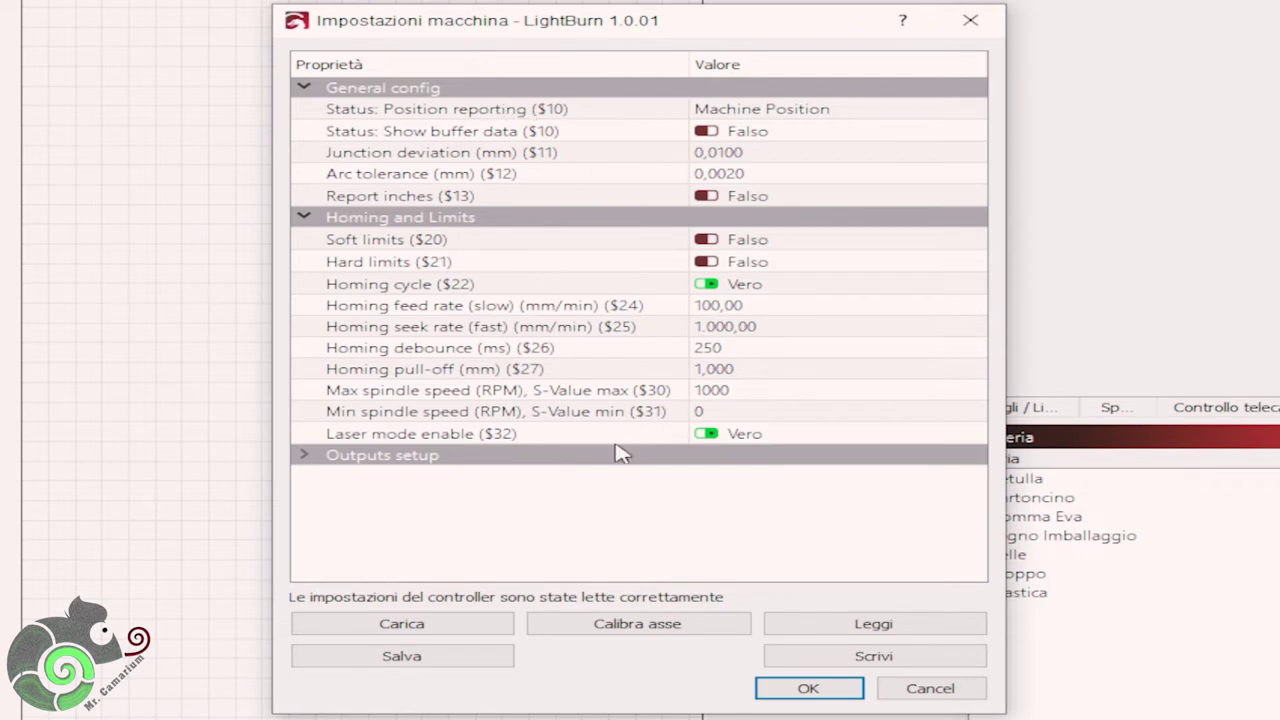
pyautogui.click(305, 456)
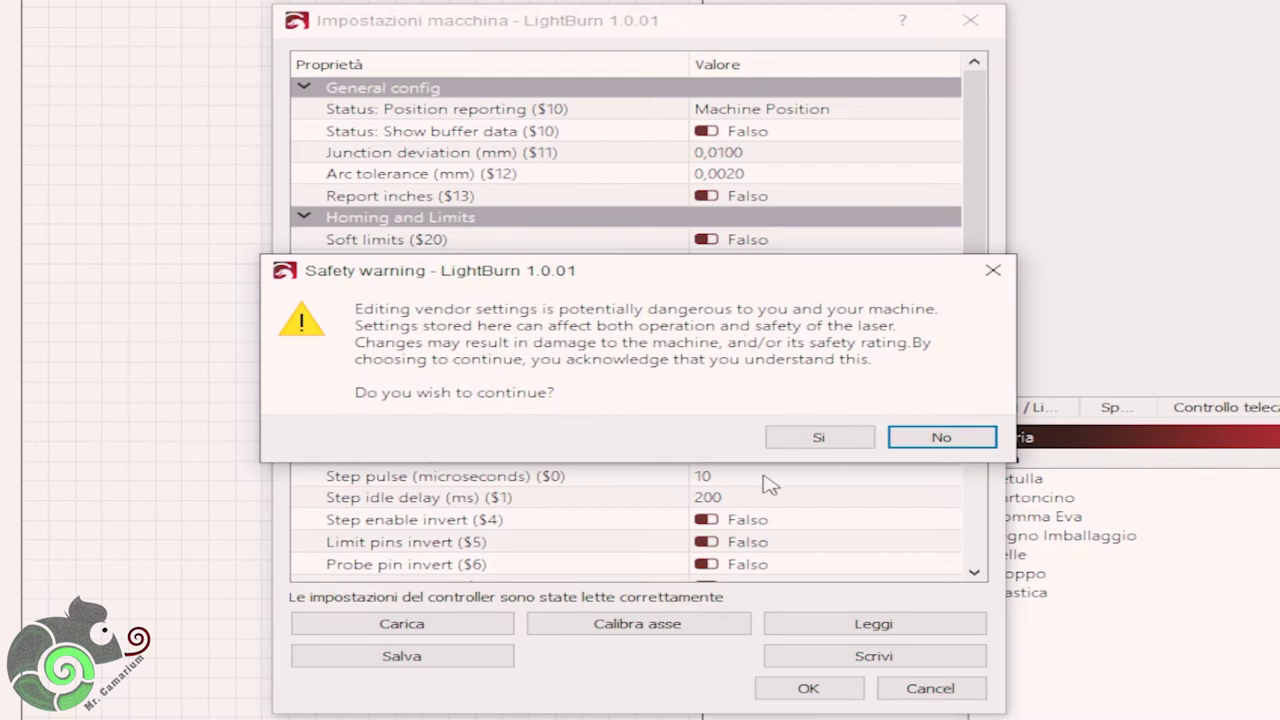
pyautogui.click(819, 437)
# Examine the pin, step, speed, acceleration and travel parameters in Outputs setup, and close the machine settings without saving.
pyautogui.scroll(-8, 610, 510)
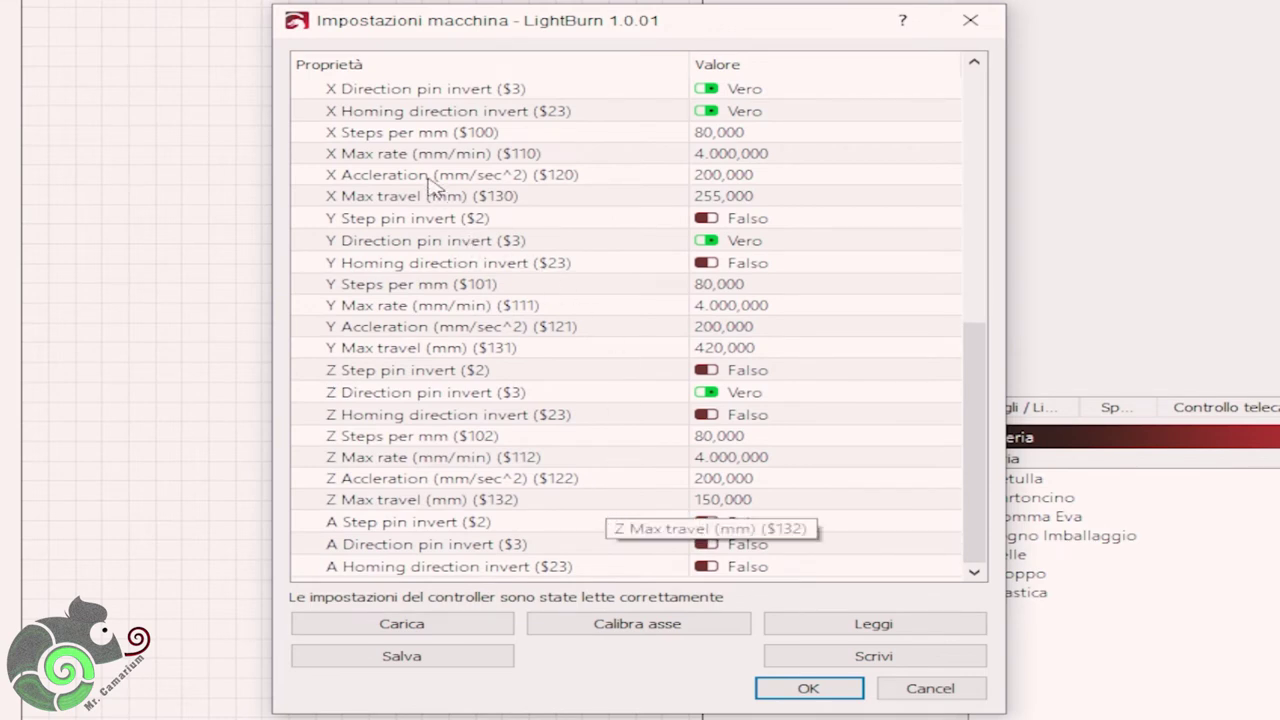
pyautogui.scroll(2, 522, 441)
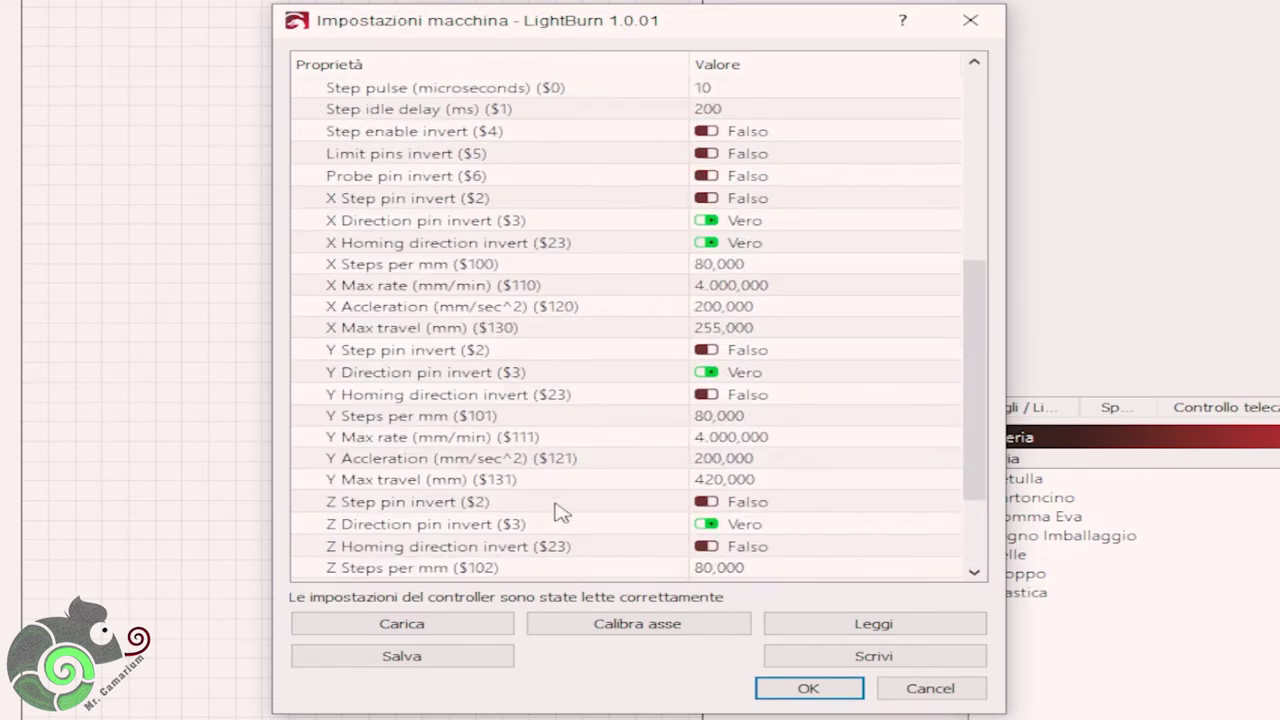
pyautogui.scroll(-2, 560, 508)
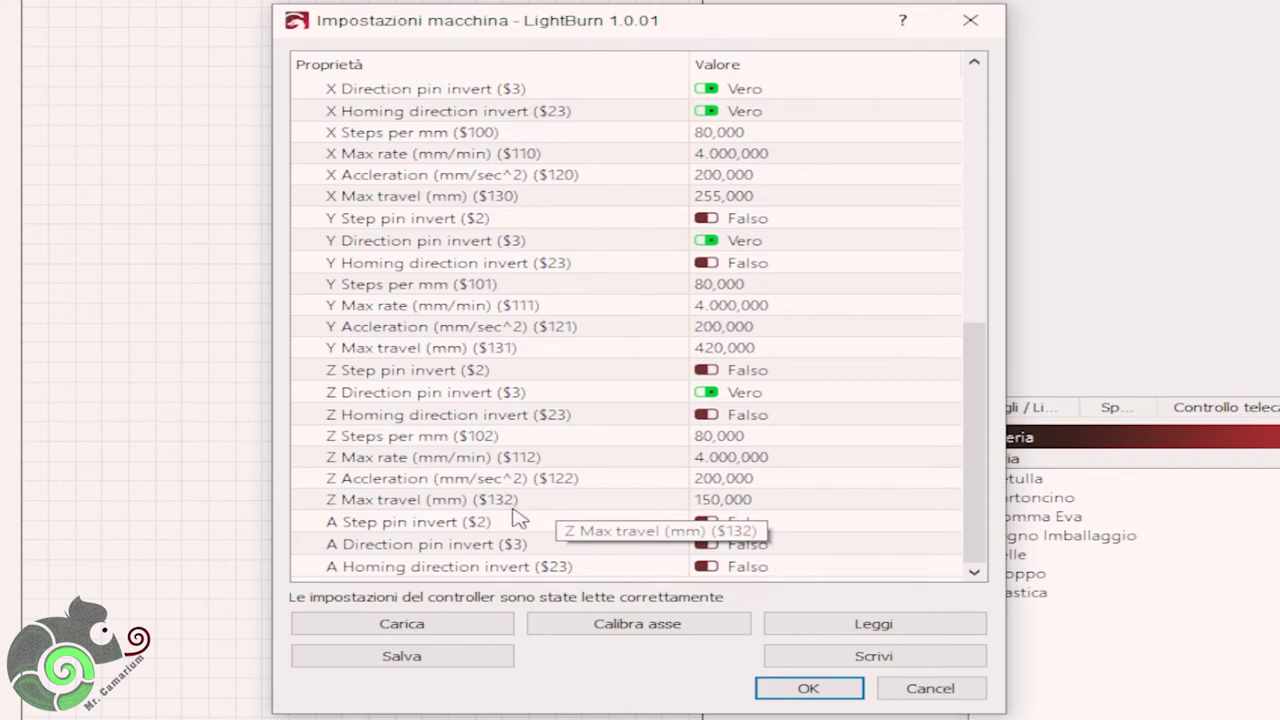
pyautogui.scroll(8, 512, 518)
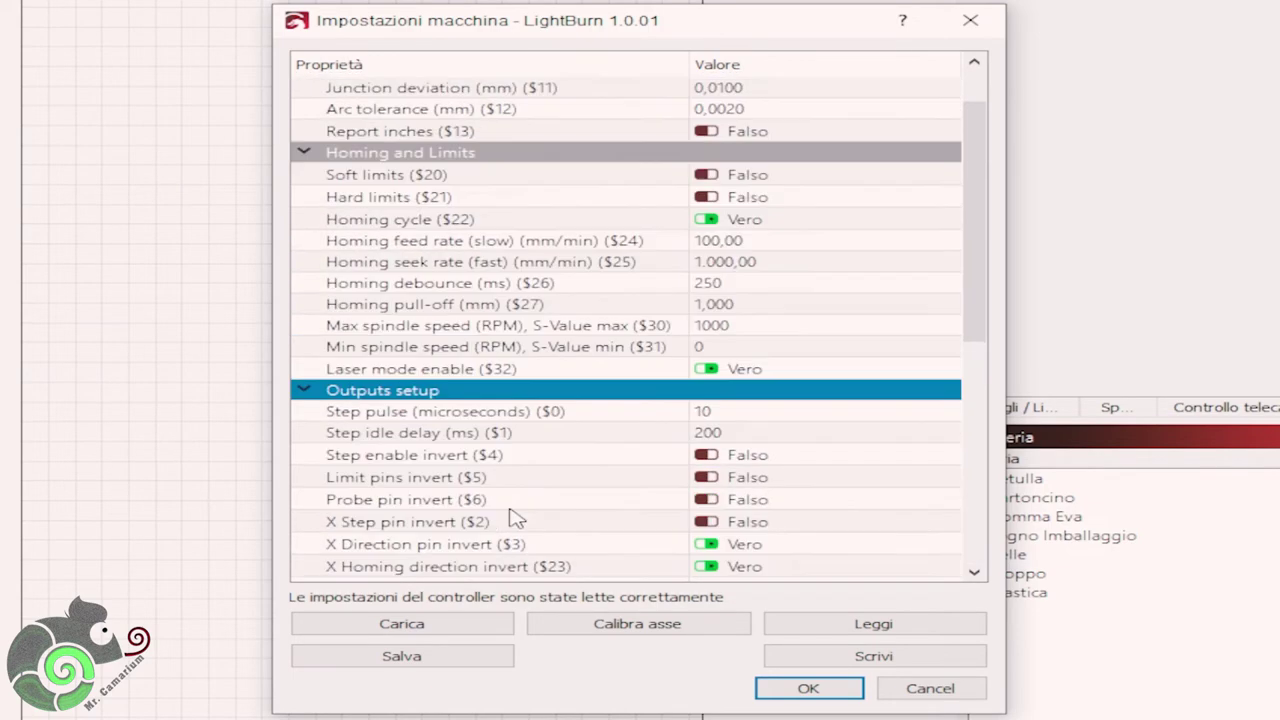
pyautogui.scroll(-1, 512, 518)
pyautogui.scroll(-6, 603, 506)
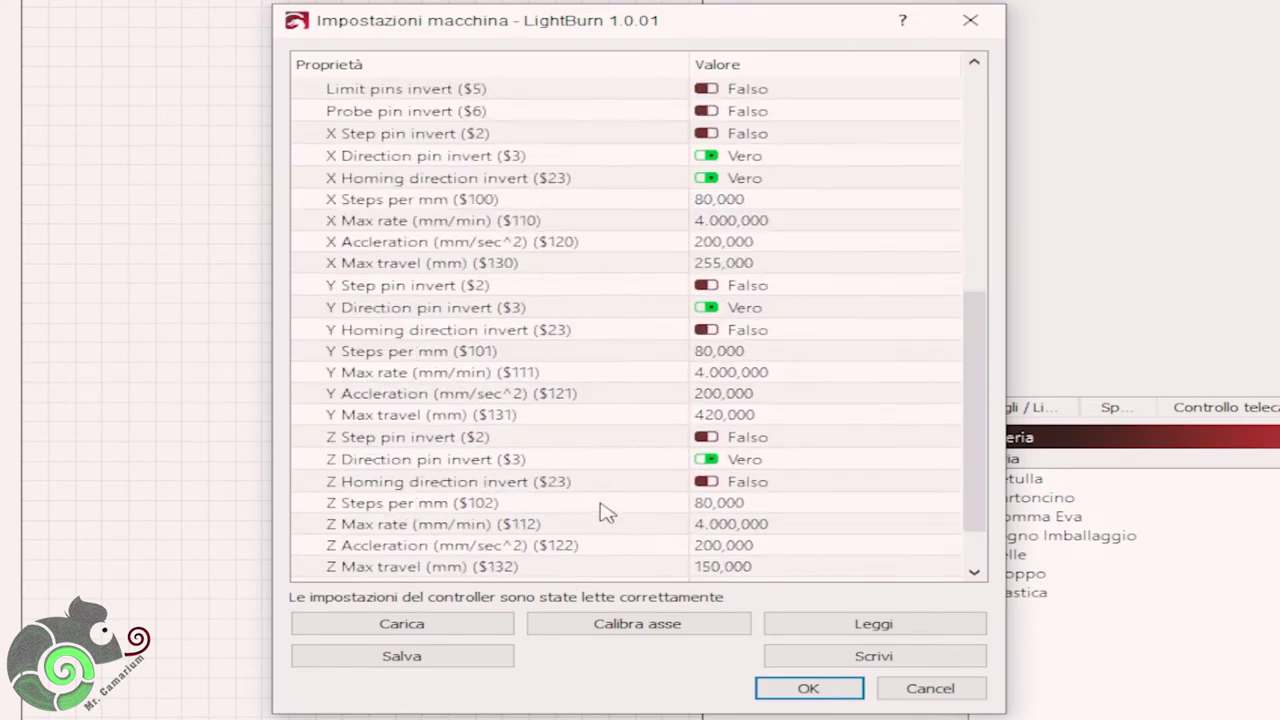
pyautogui.scroll(7, 600, 437)
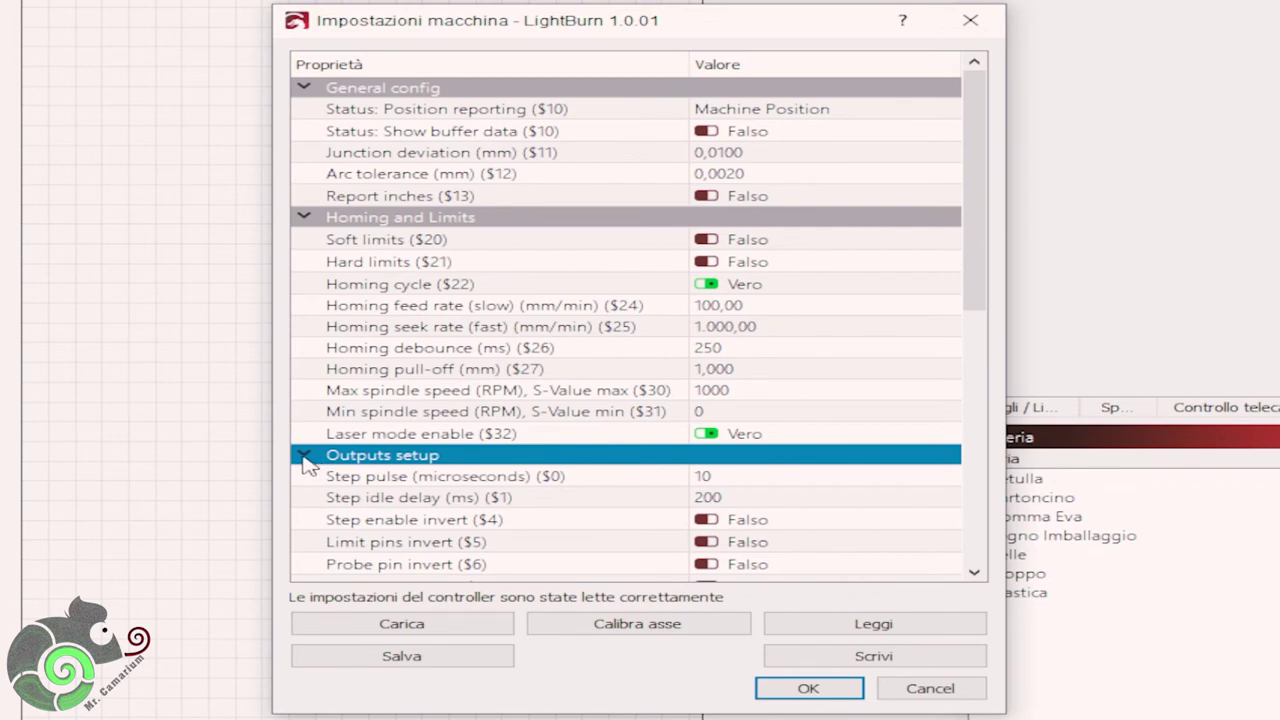
pyautogui.click(304, 457)
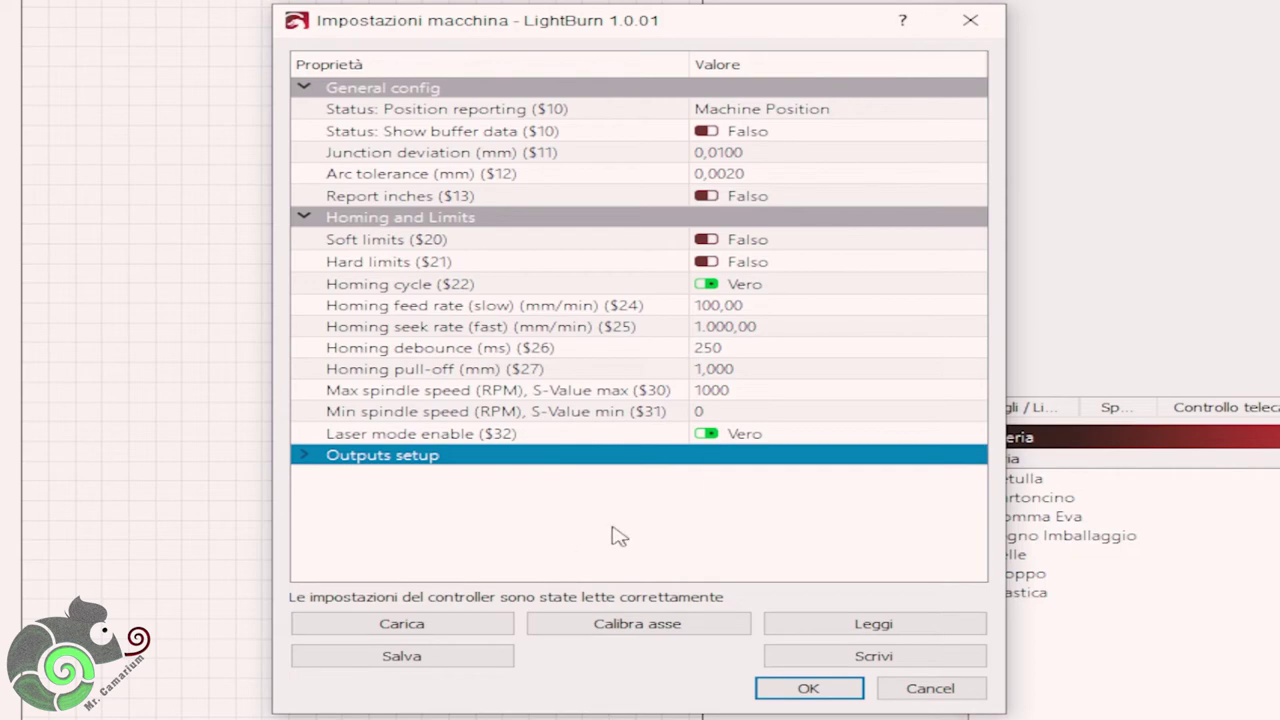
pyautogui.click(928, 688)
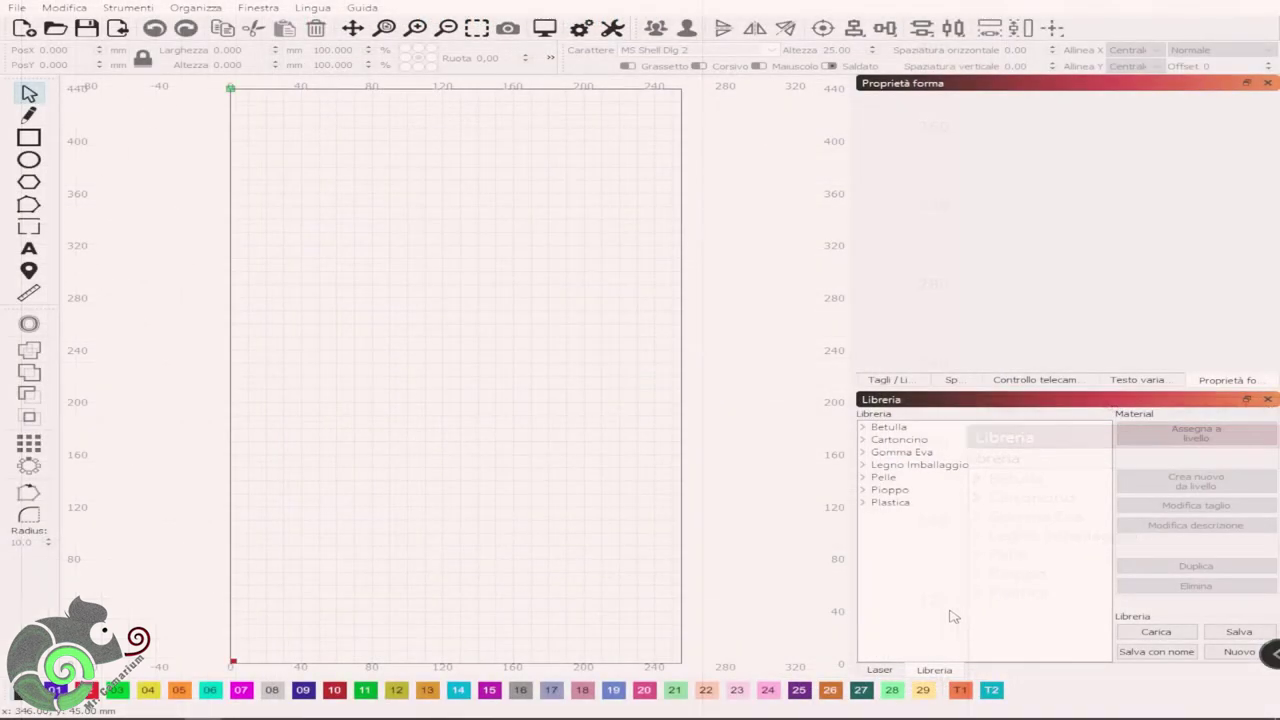
# Show the laser controls, try the top-centre job origin and set it back to the top-left corner.
pyautogui.click(882, 672)
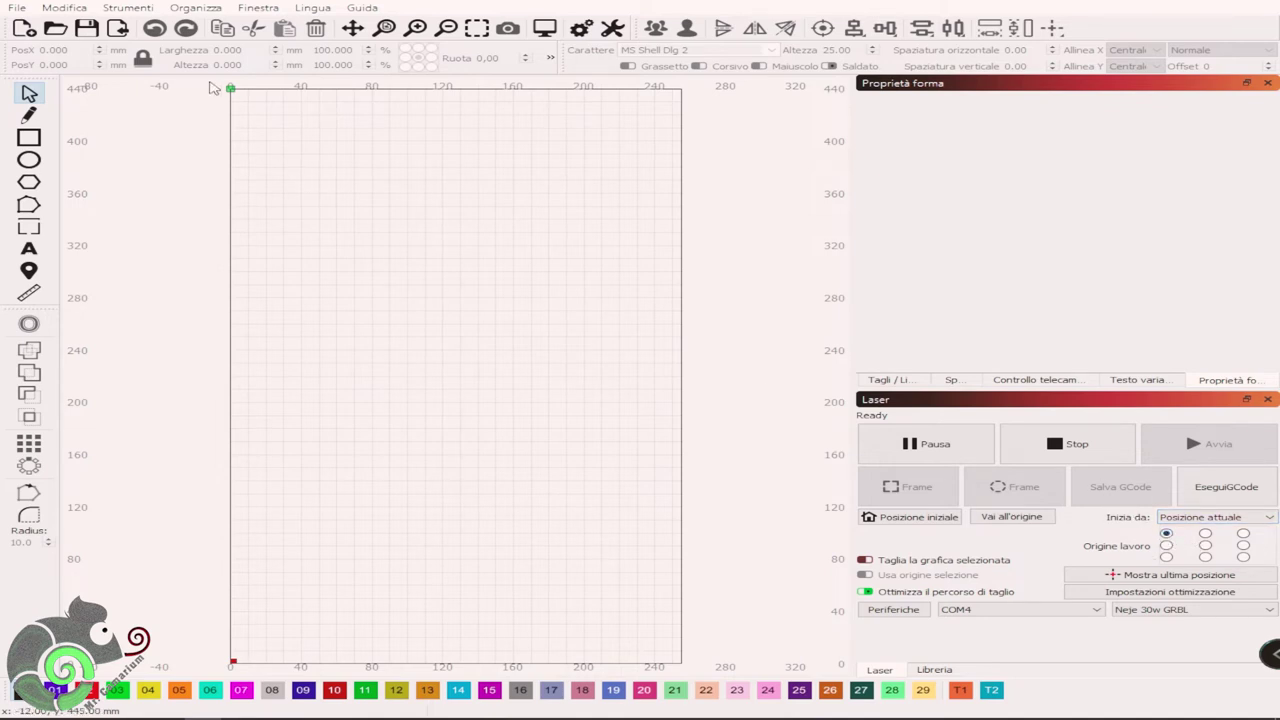
pyautogui.click(1205, 536)
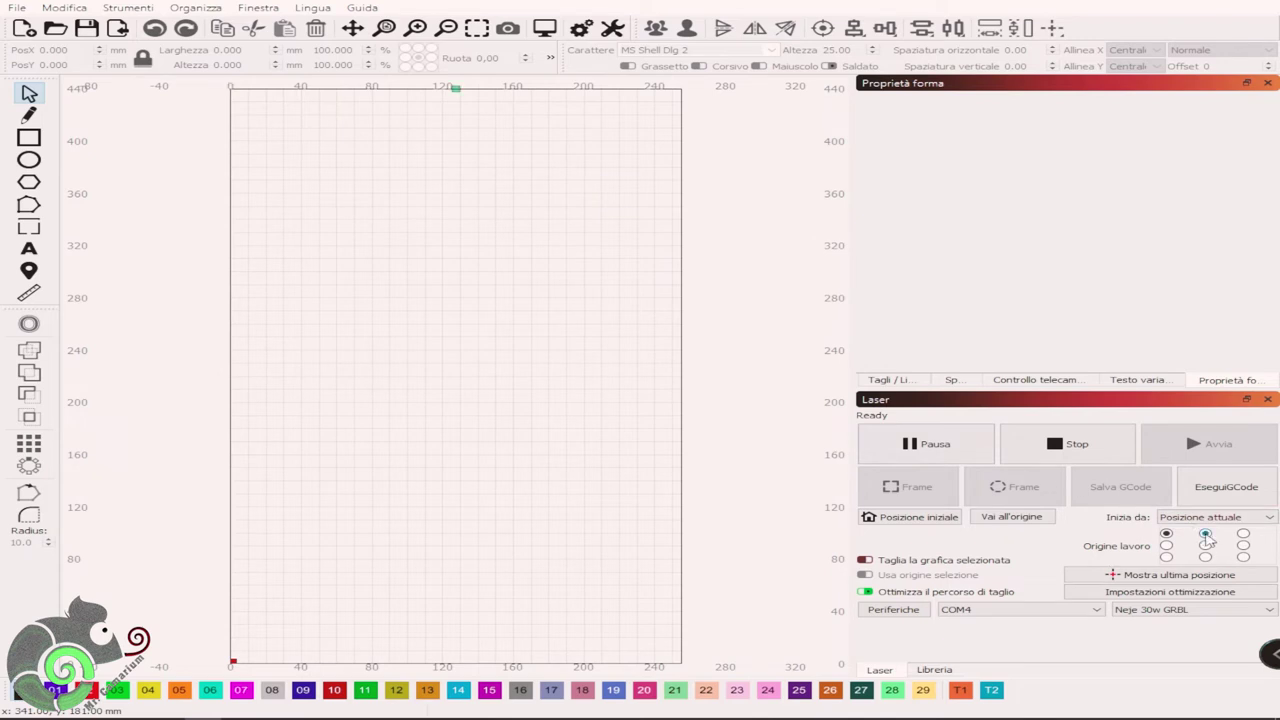
pyautogui.click(1166, 535)
# Check the laser device list and select COM4 as the connection port.
pyautogui.click(898, 614)
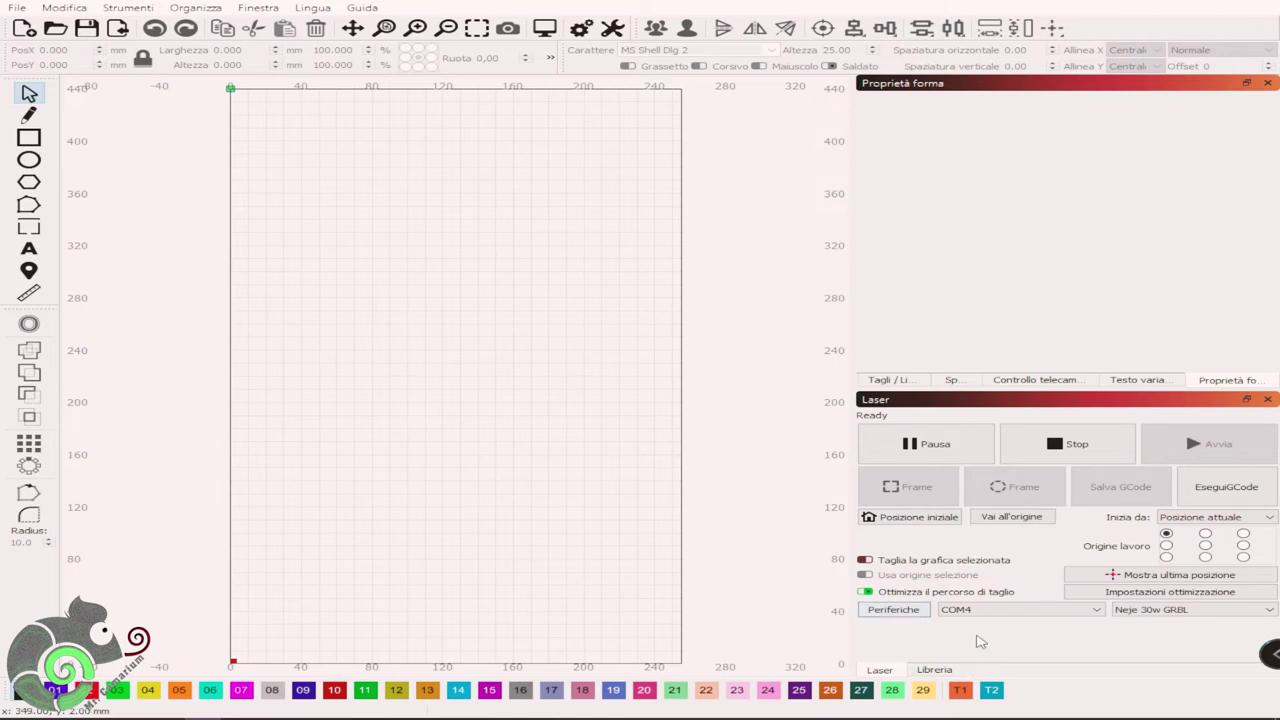
pyautogui.click(988, 612)
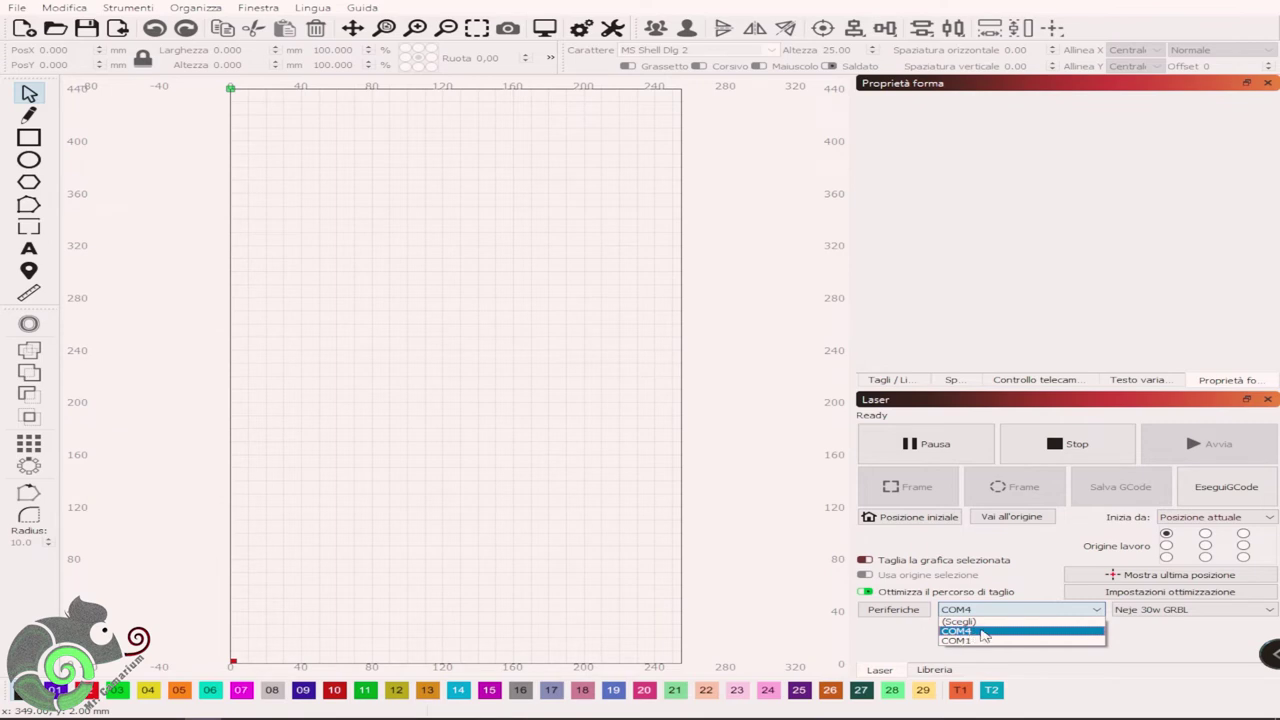
pyautogui.click(982, 632)
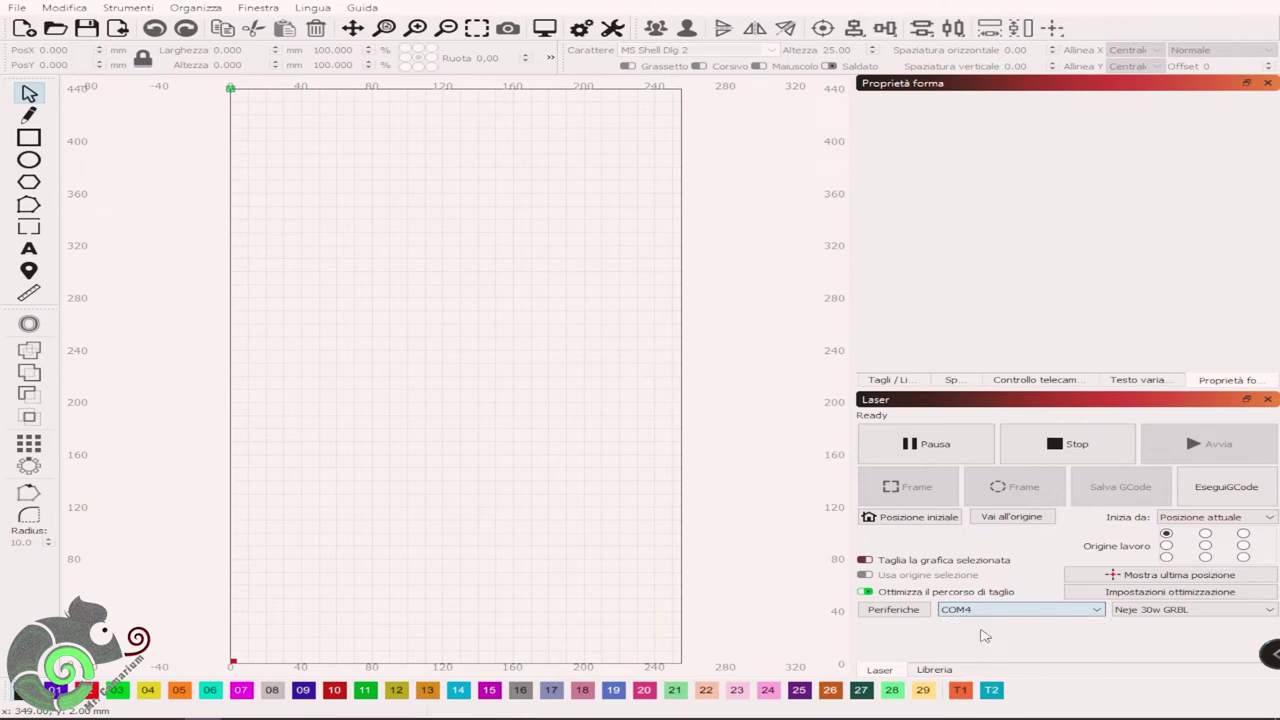
# Choose Neje 30w GRBL as the active laser profile and open the list of personal devices.
pyautogui.click(1184, 612)
pyautogui.click(1193, 620)
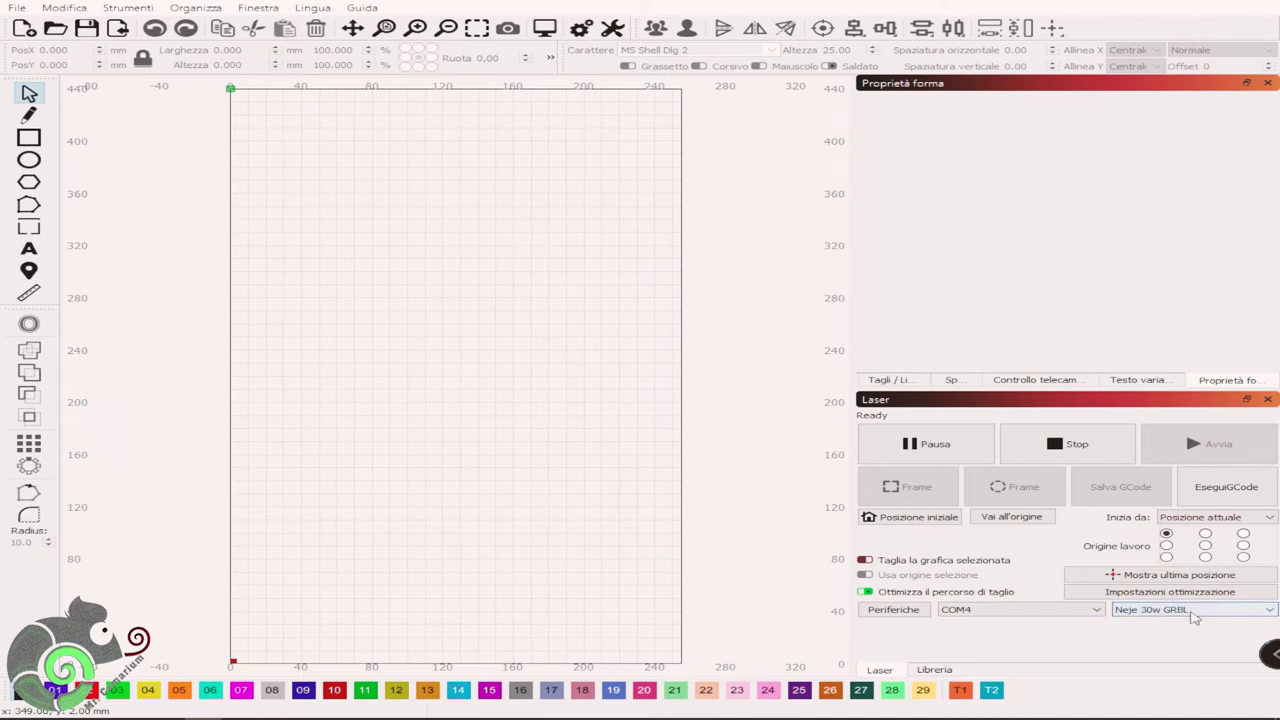
pyautogui.click(893, 610)
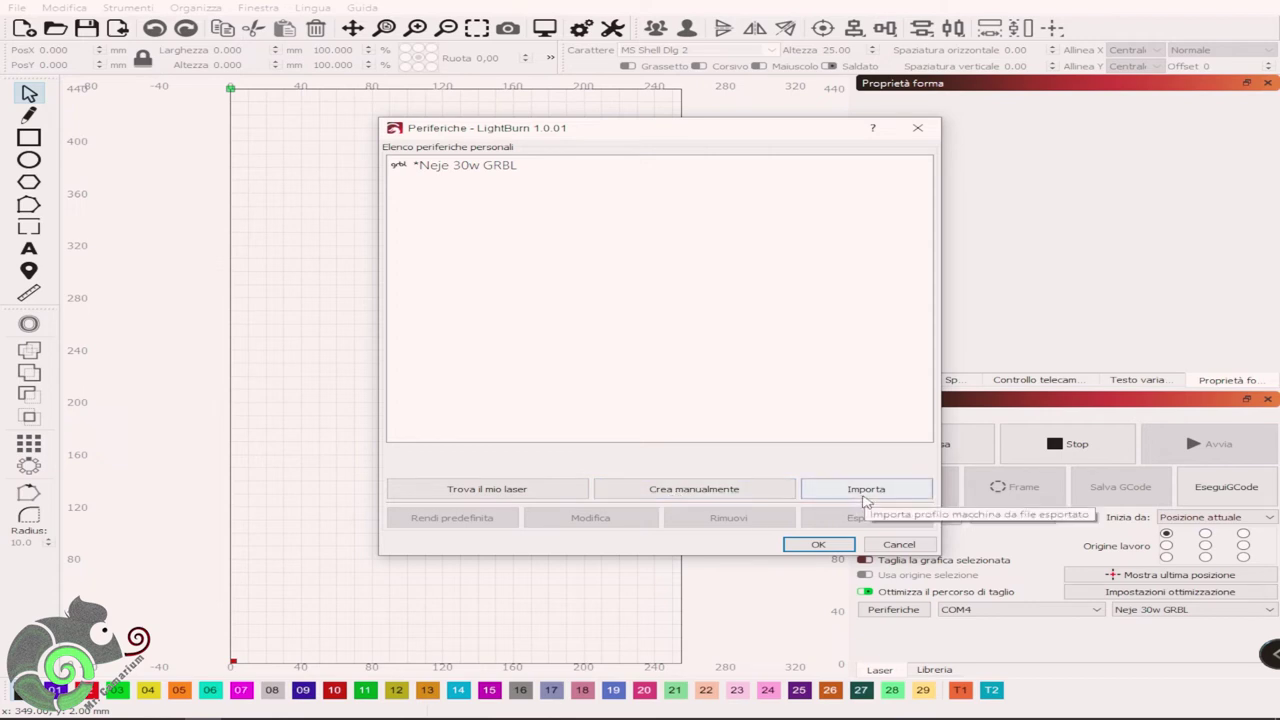
# Try creating a device manually with the GRBL controller, going as far as the Serial/USB connection choice, and cancel the wizard.
pyautogui.click(658, 492)
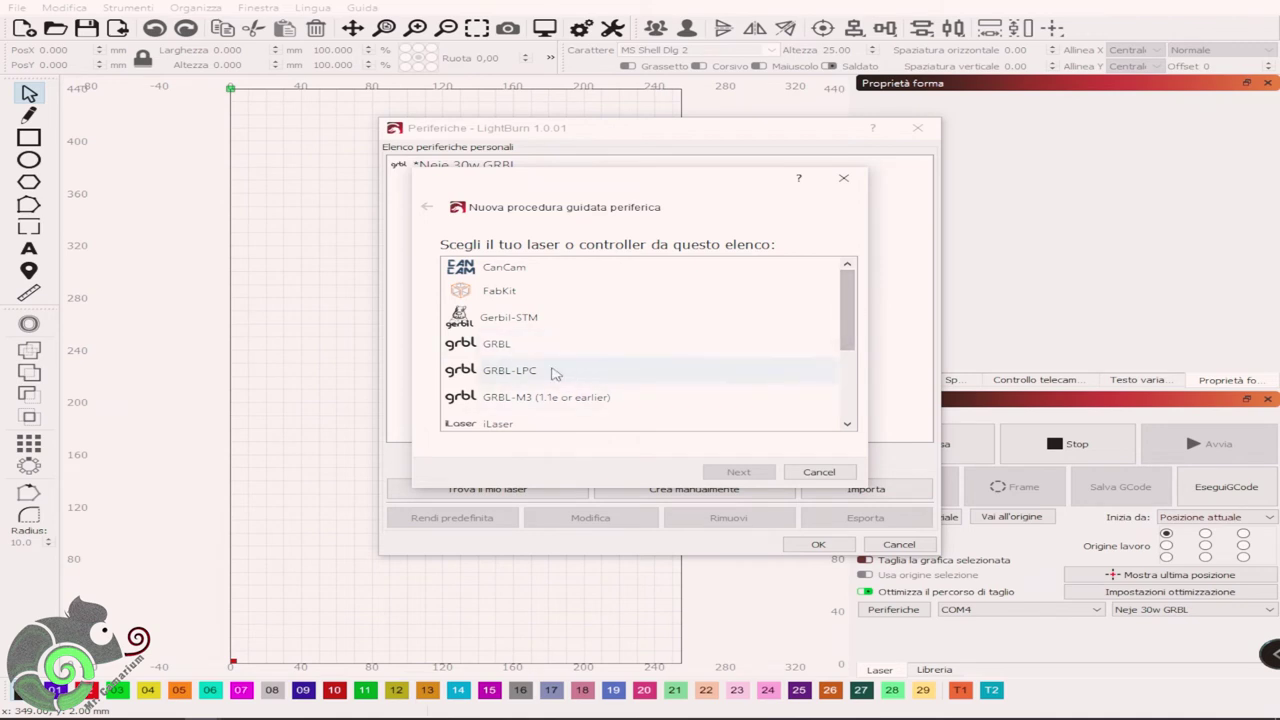
pyautogui.moveTo(848, 322)
pyautogui.mouseDown()
pyautogui.moveTo(852, 392)
pyautogui.moveTo(858, 339)
pyautogui.mouseUp()
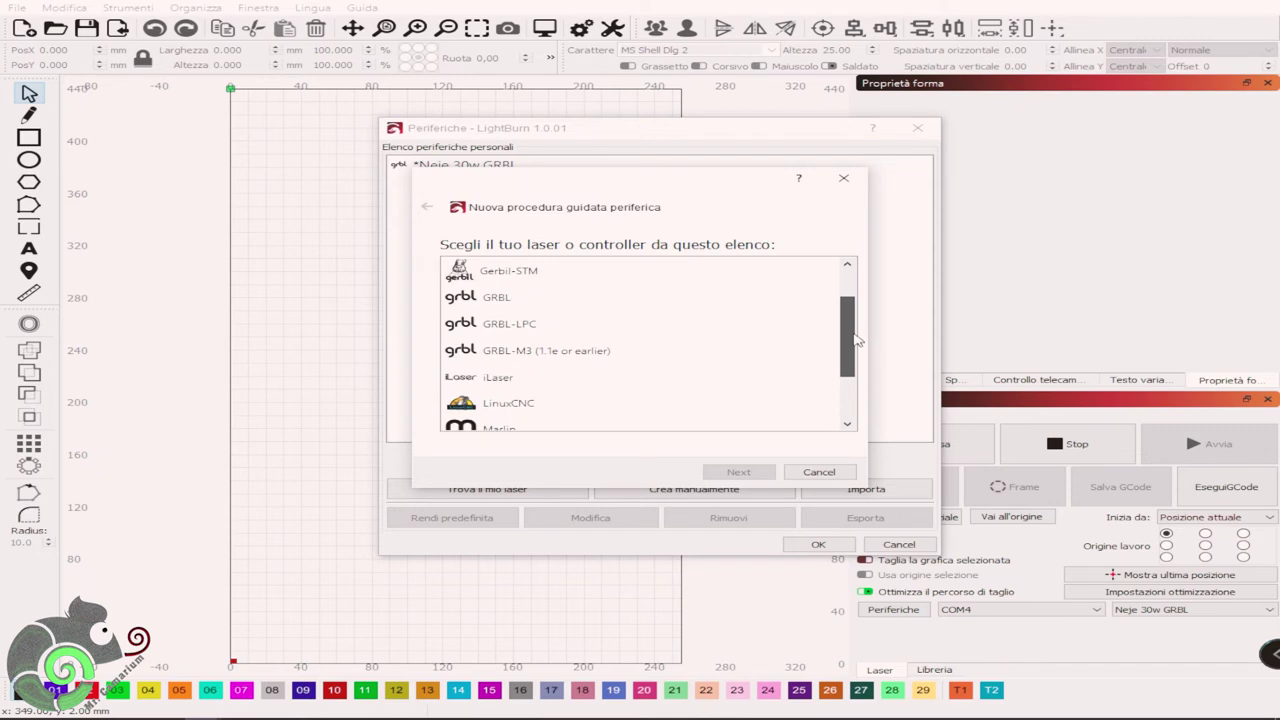
pyautogui.click(497, 302)
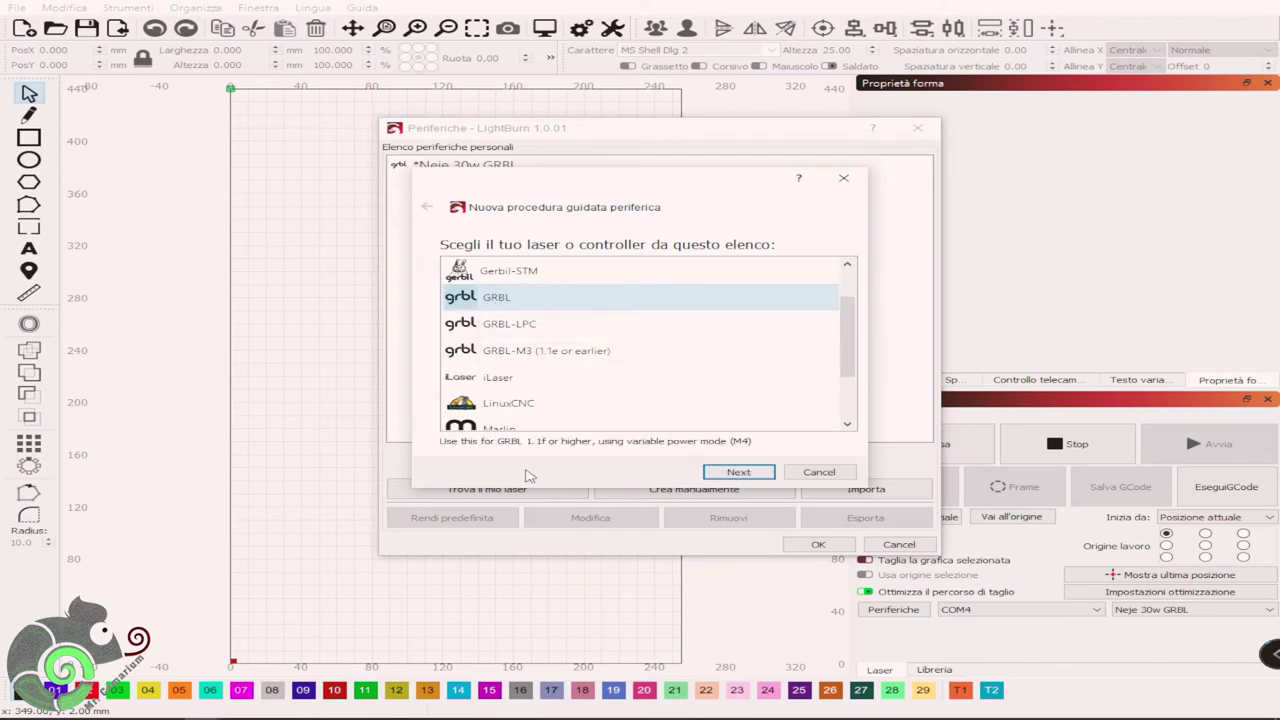
pyautogui.click(748, 474)
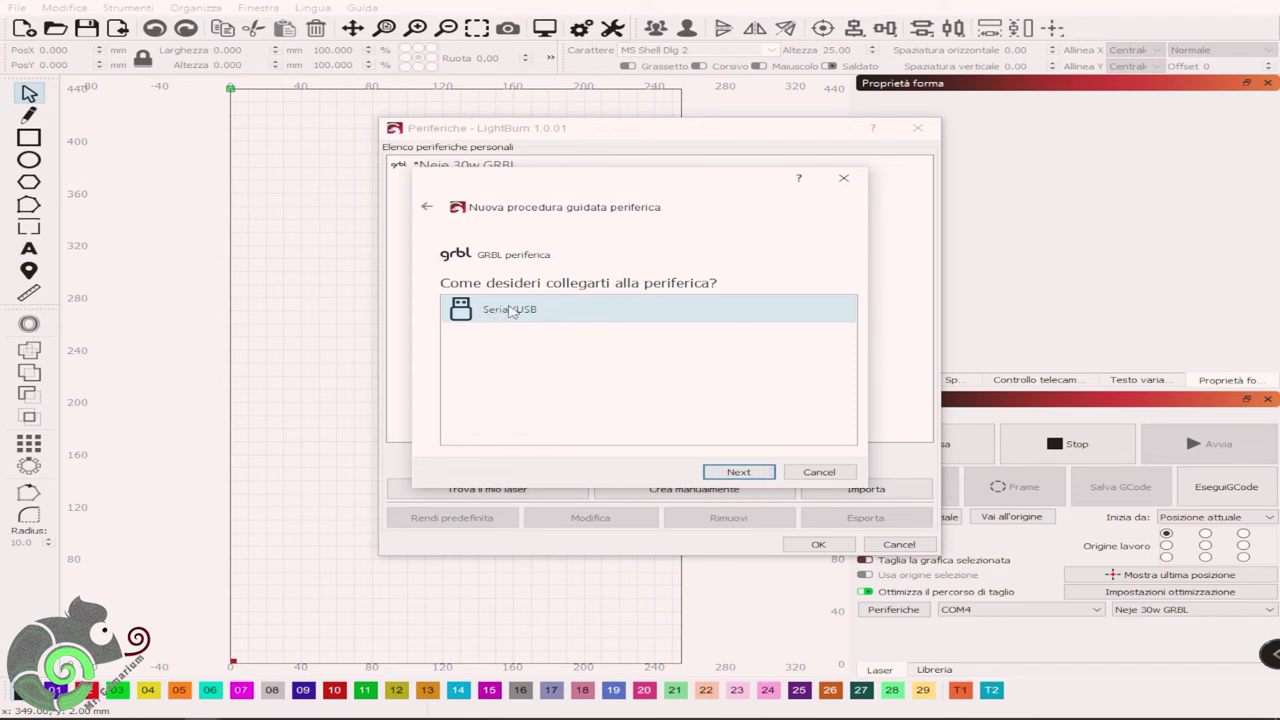
pyautogui.click(818, 474)
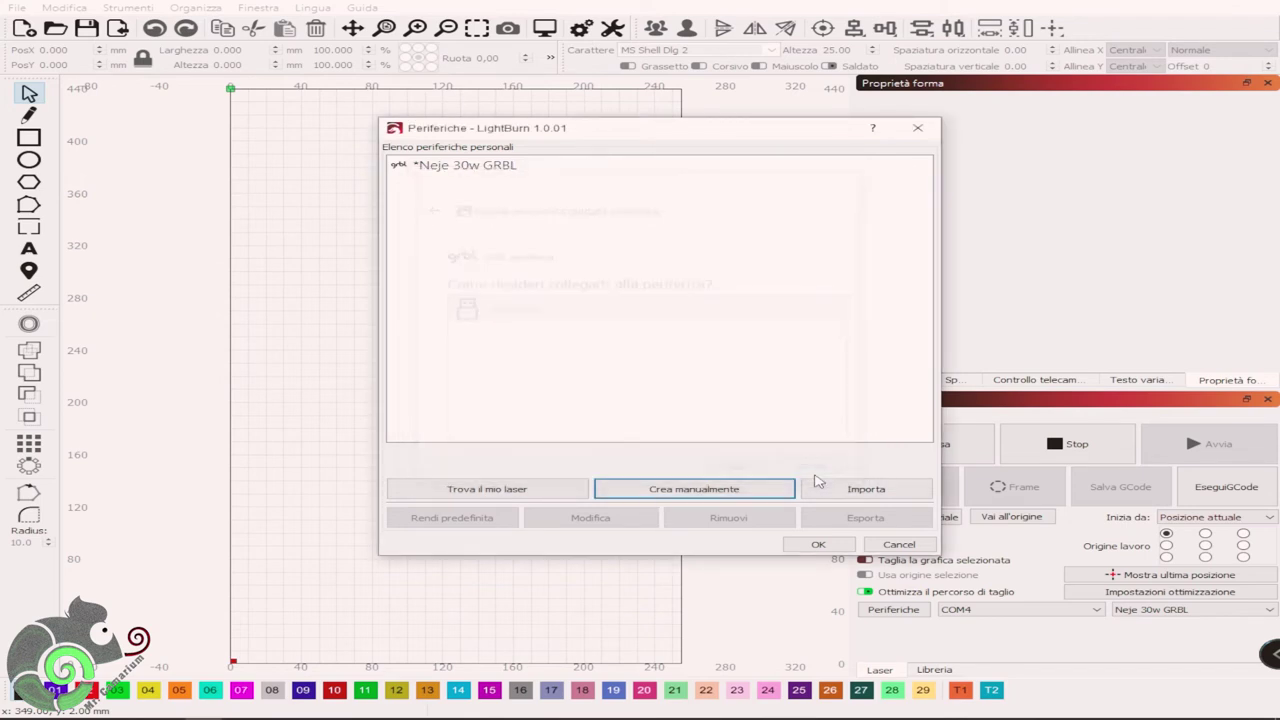
# Select the Neje 30w GRBL device in the list of personal devices.
pyautogui.click(453, 168)
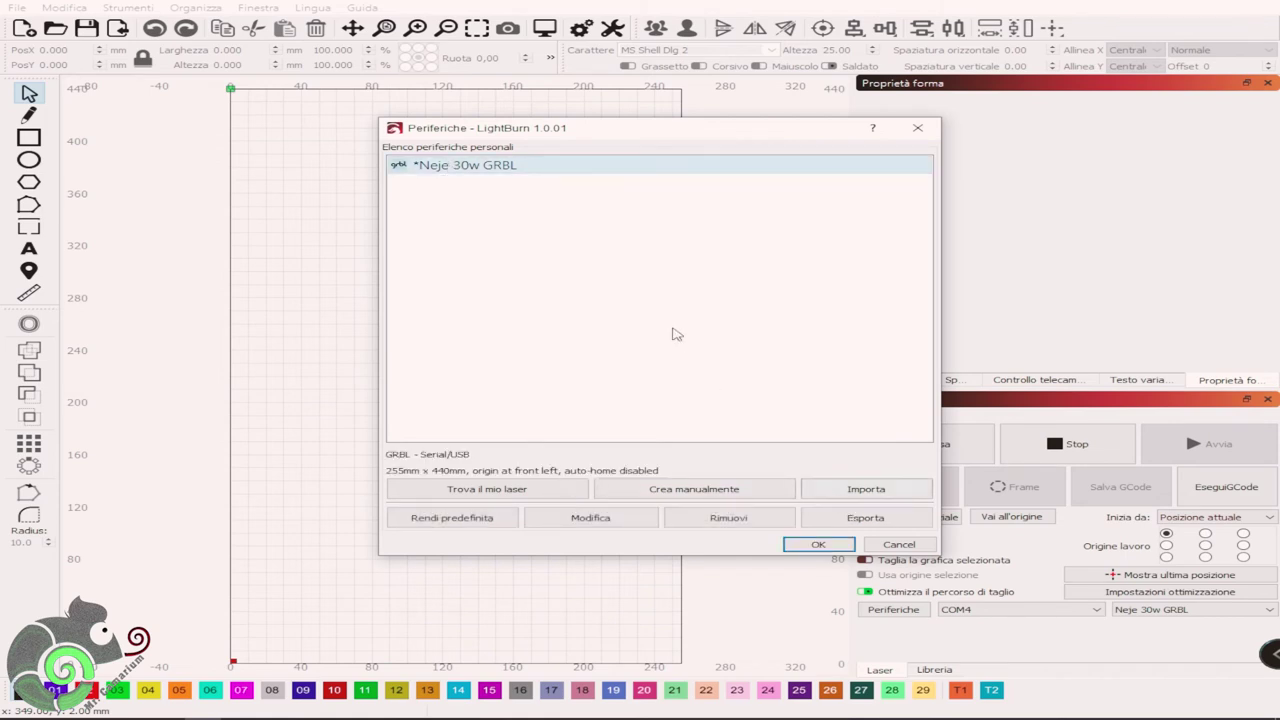